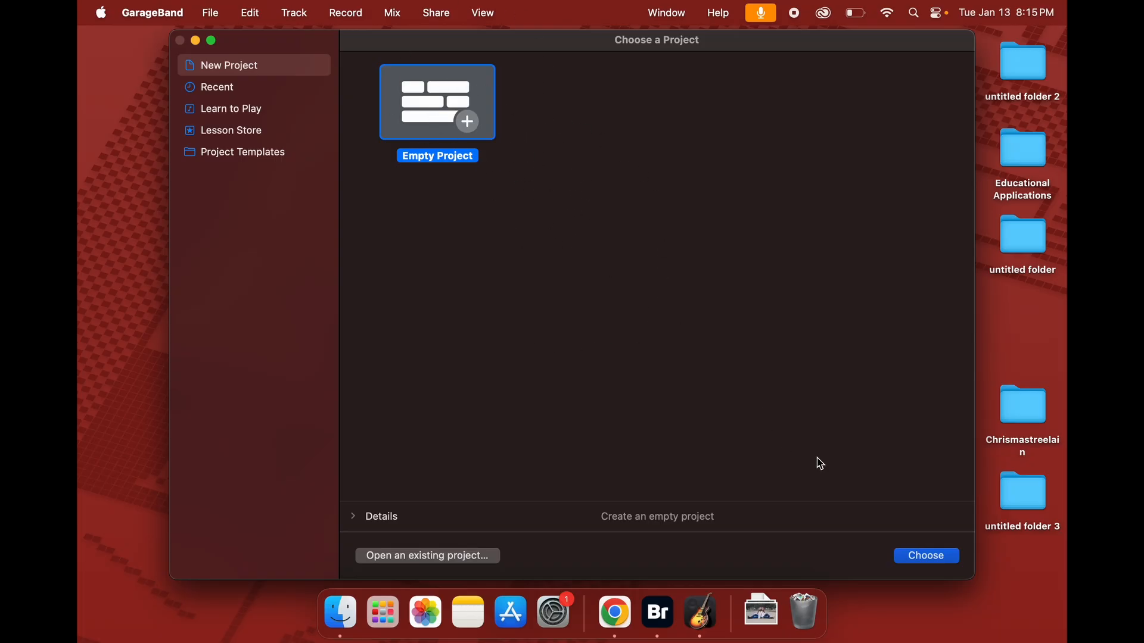
# - Create an empty project with a MIDI software instrument track and hide the sound library
pyautogui.click(947, 559)
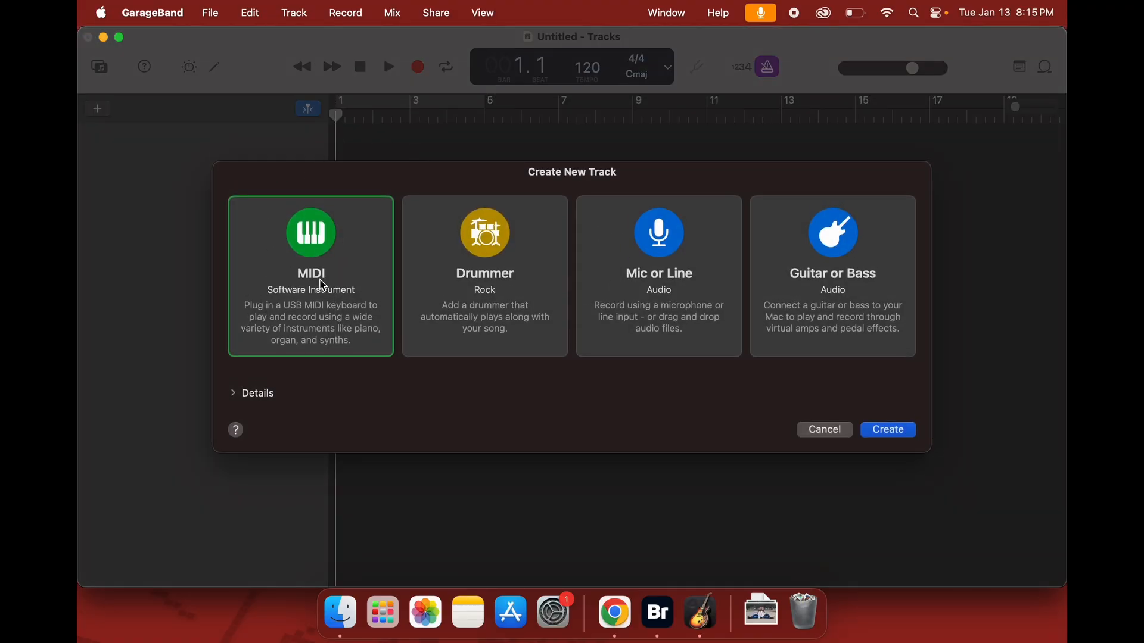
pyautogui.click(886, 431)
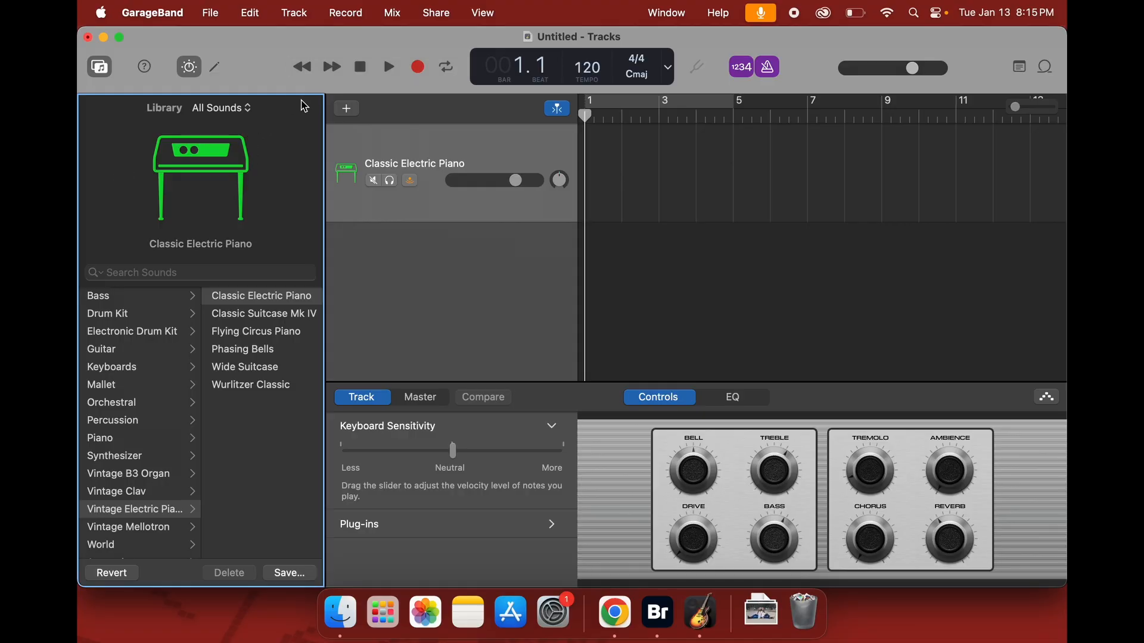
pyautogui.scroll(-1, 158, 298)
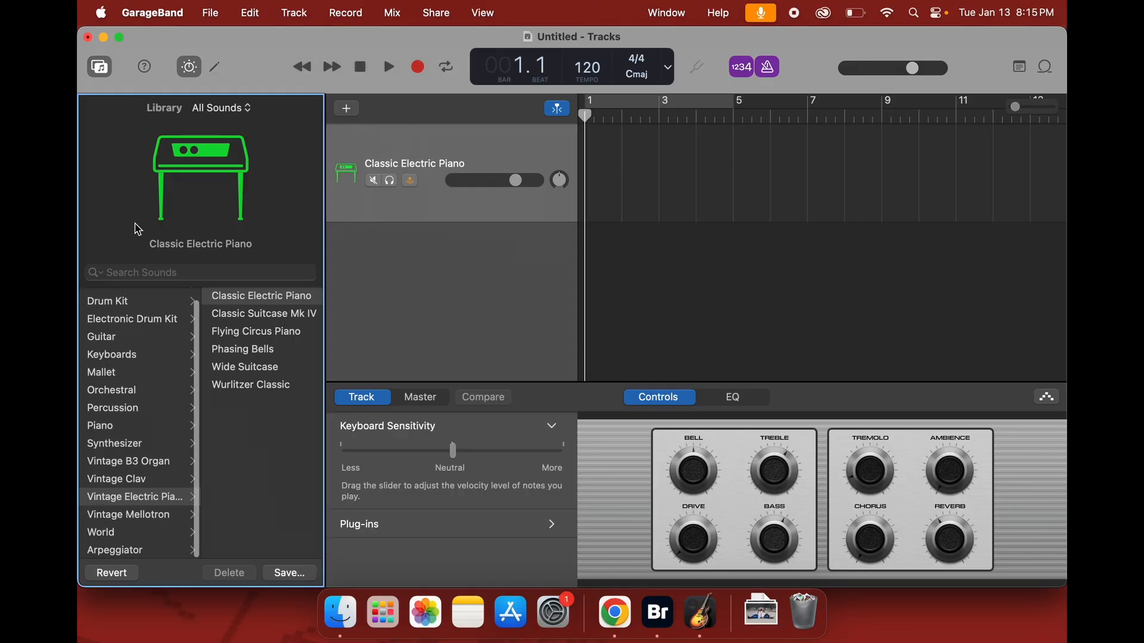
pyautogui.click(102, 73)
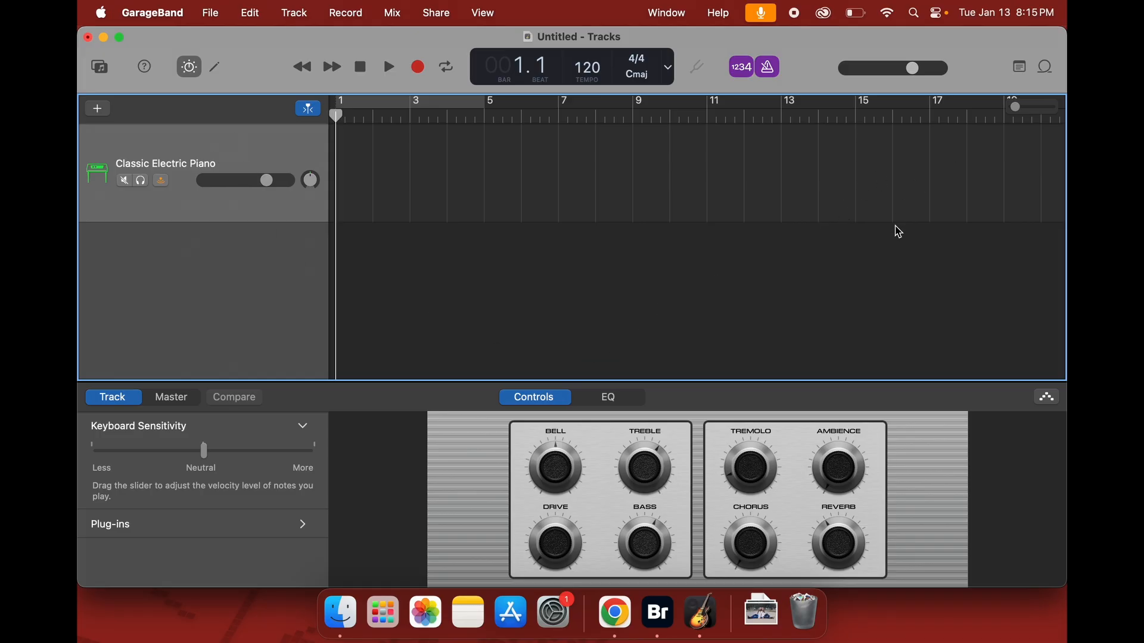
# - Show the Apple Loops browser and filter the loops to the All Drums instrument category
pyautogui.press('o')
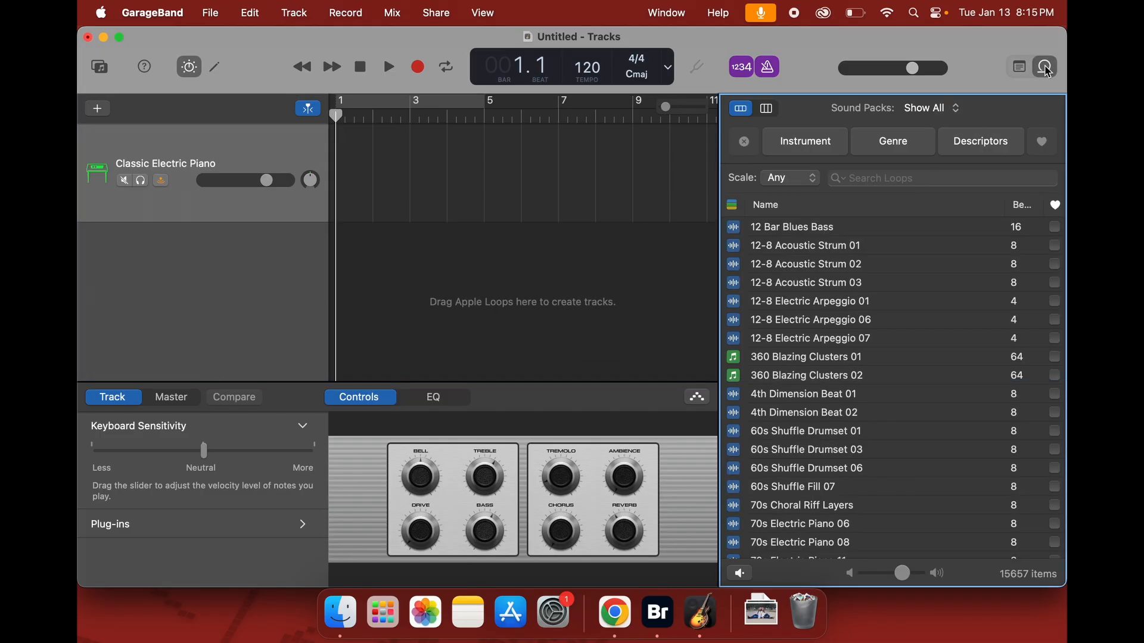
pyautogui.scroll(-15, 909, 455)
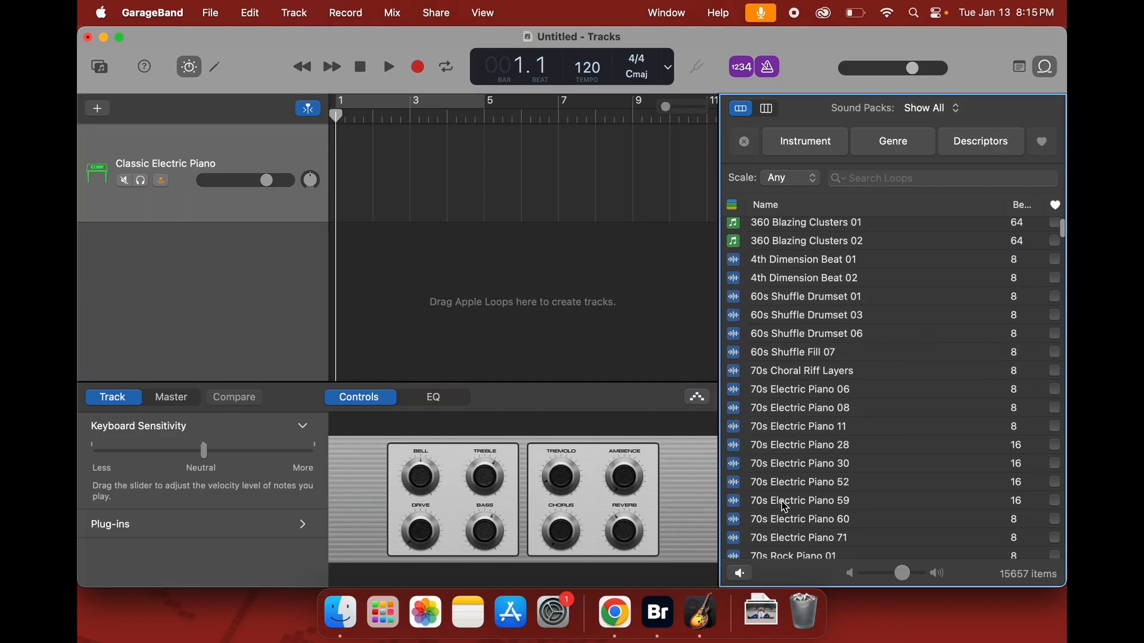
pyautogui.click(802, 141)
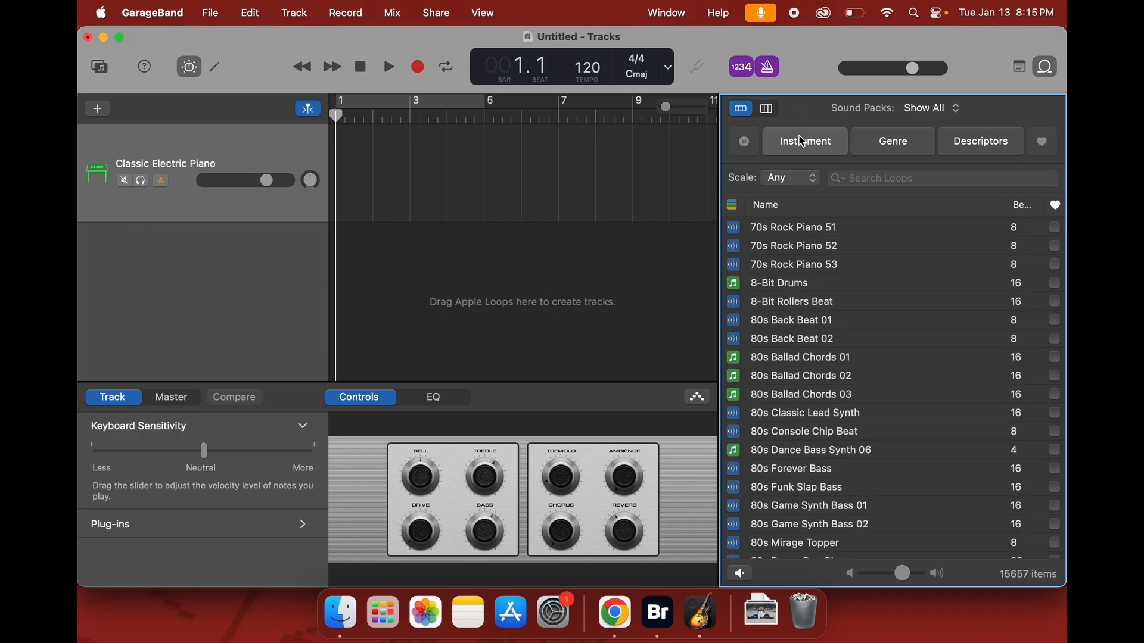
pyautogui.click(794, 177)
pyautogui.scroll(-15, 797, 463)
# - Add the Beet Beat Clap loop at bar 1 on a new track, adjust its EQ and play it back
pyautogui.moveTo(790, 469); pyautogui.dragTo(336, 267)
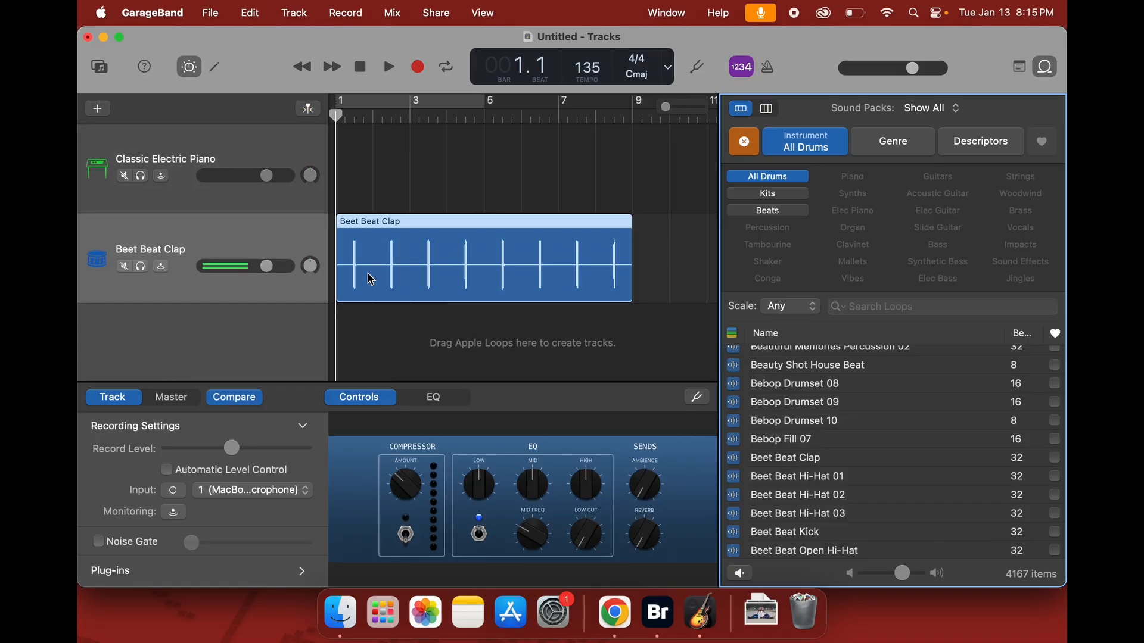
pyautogui.scroll(-2, 818, 333)
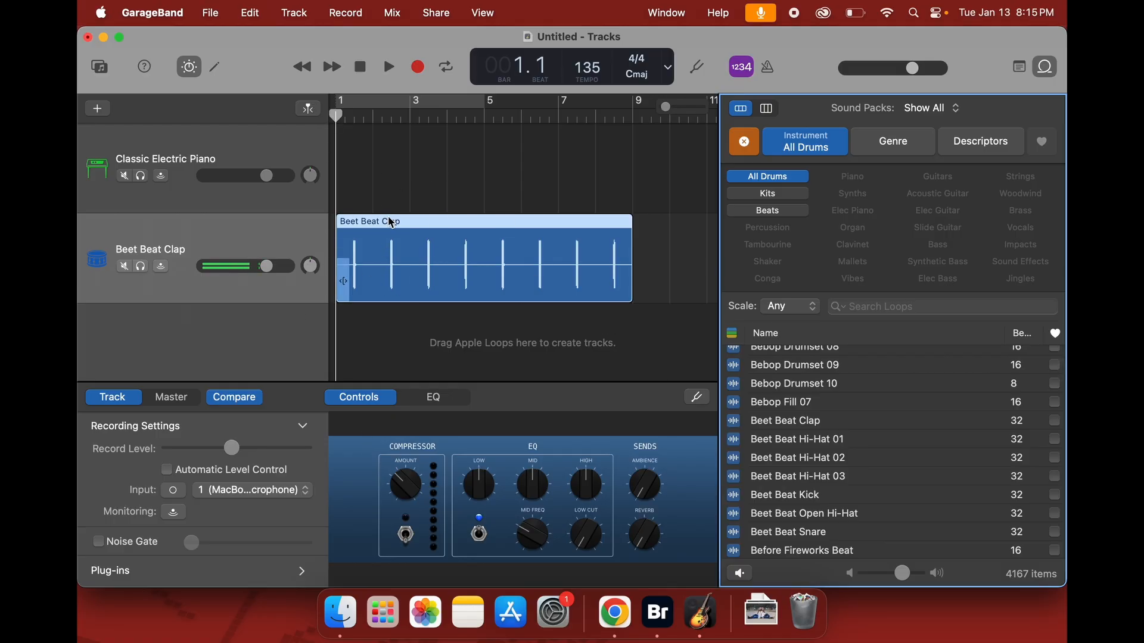
pyautogui.click(477, 476)
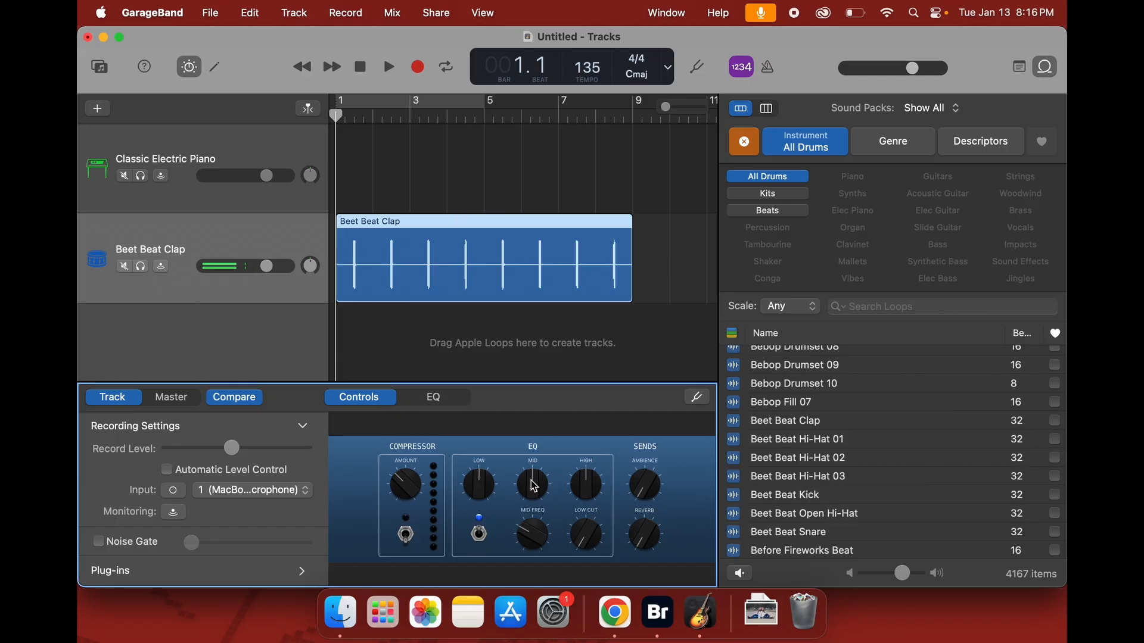
pyautogui.press('space')
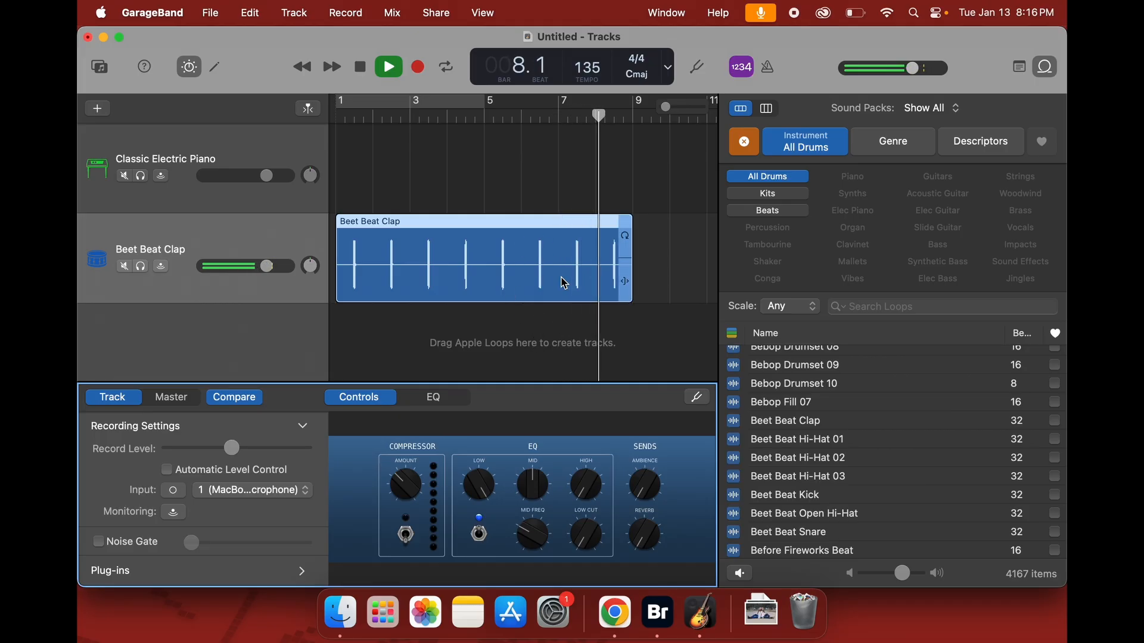
pyautogui.press('space')
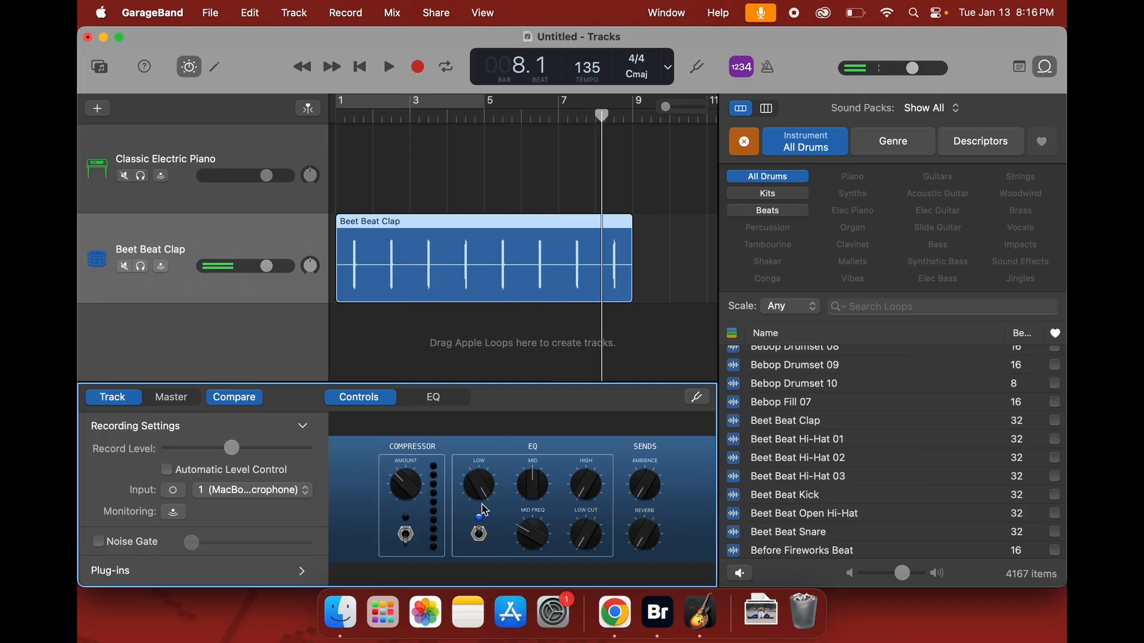
# - Delete the Beet Beat Clap region and its track
pyautogui.click(360, 237)
pyautogui.press('Delete')
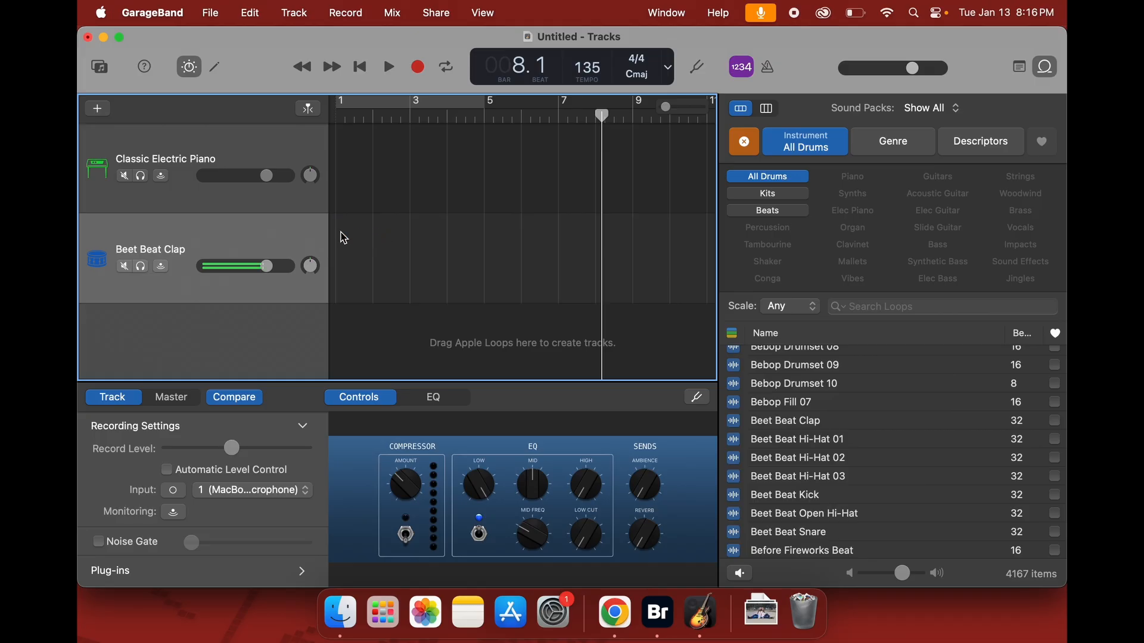
pyautogui.press('super+BackSpace')
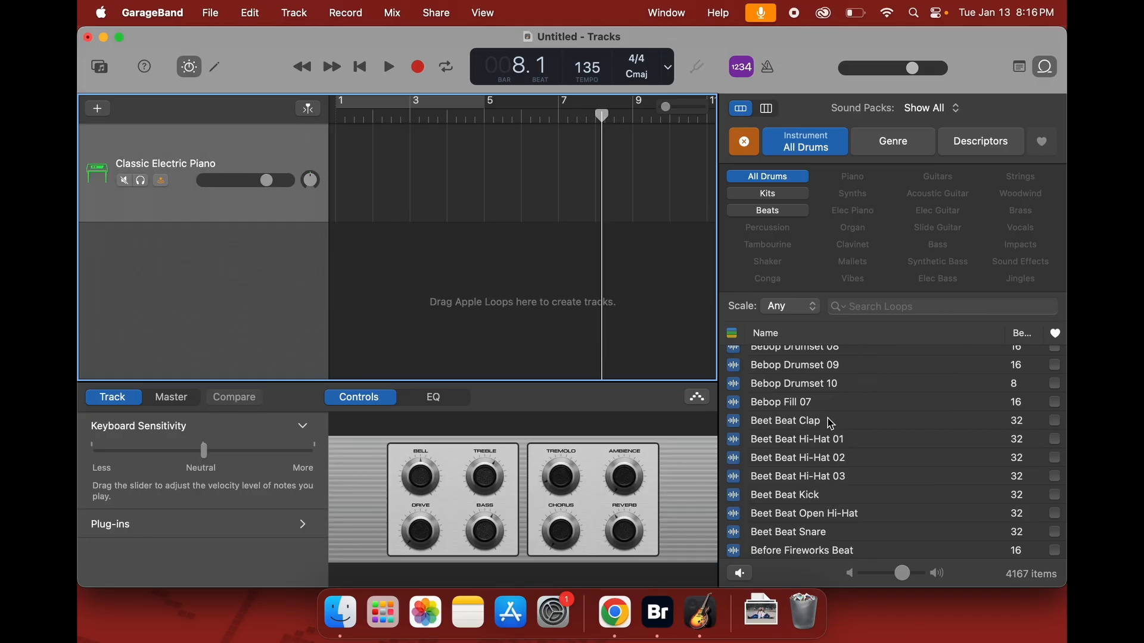
# - Audition drum loops further down the All Drums list, including Benny - Britown, Berlin Dub Beat and Beyond The Stars Snare 01
pyautogui.scroll(-5, 834, 452)
pyautogui.click(792, 450)
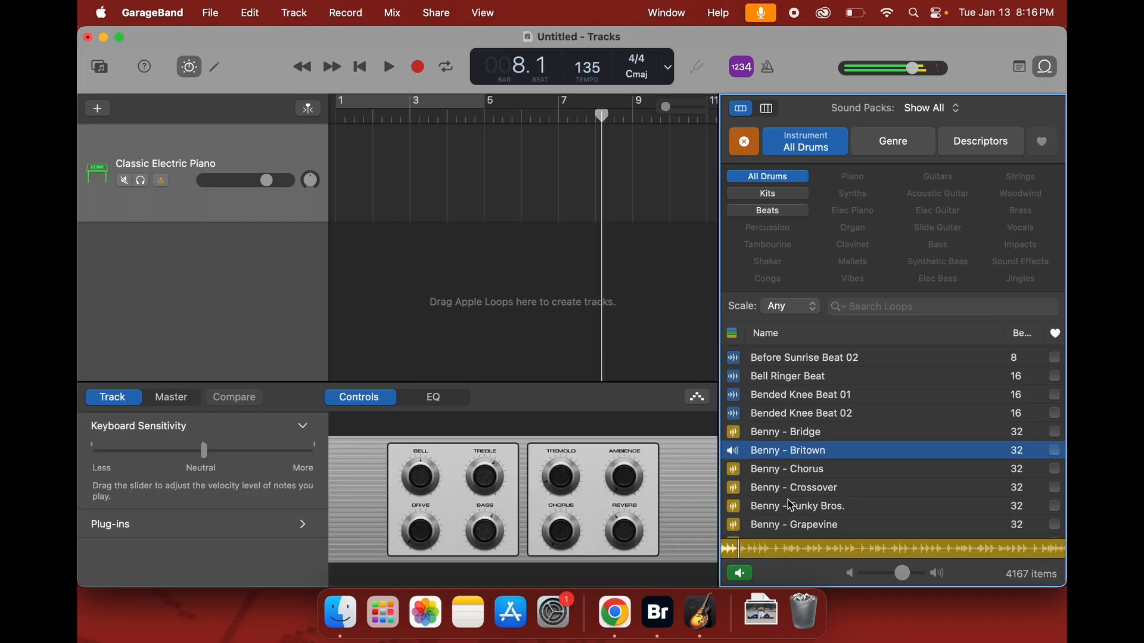
pyautogui.scroll(-5, 787, 499)
pyautogui.press('space')
pyautogui.click(789, 475)
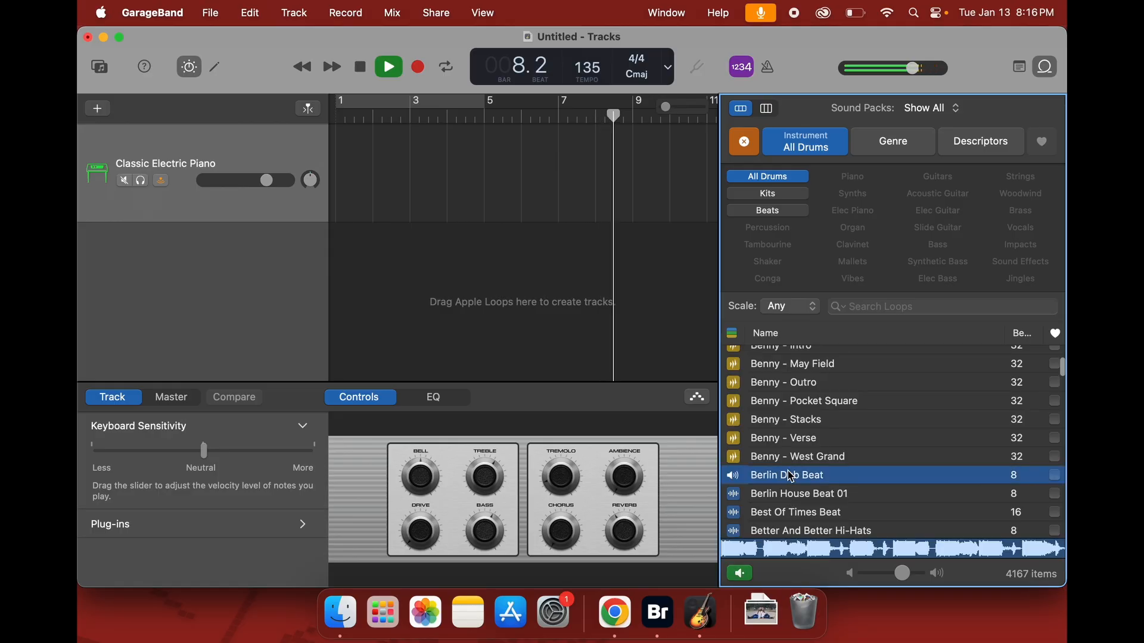
pyautogui.click(790, 512)
pyautogui.scroll(-5, 786, 488)
pyautogui.click(782, 459)
pyautogui.click(775, 492)
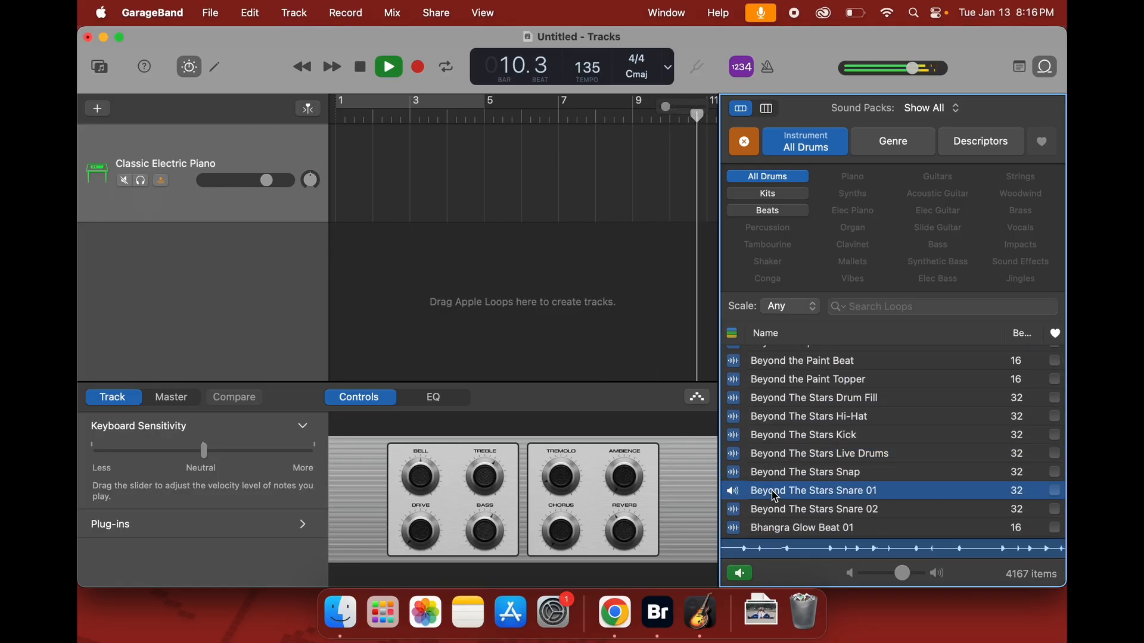
pyautogui.click(776, 528)
pyautogui.scroll(-10, 781, 477)
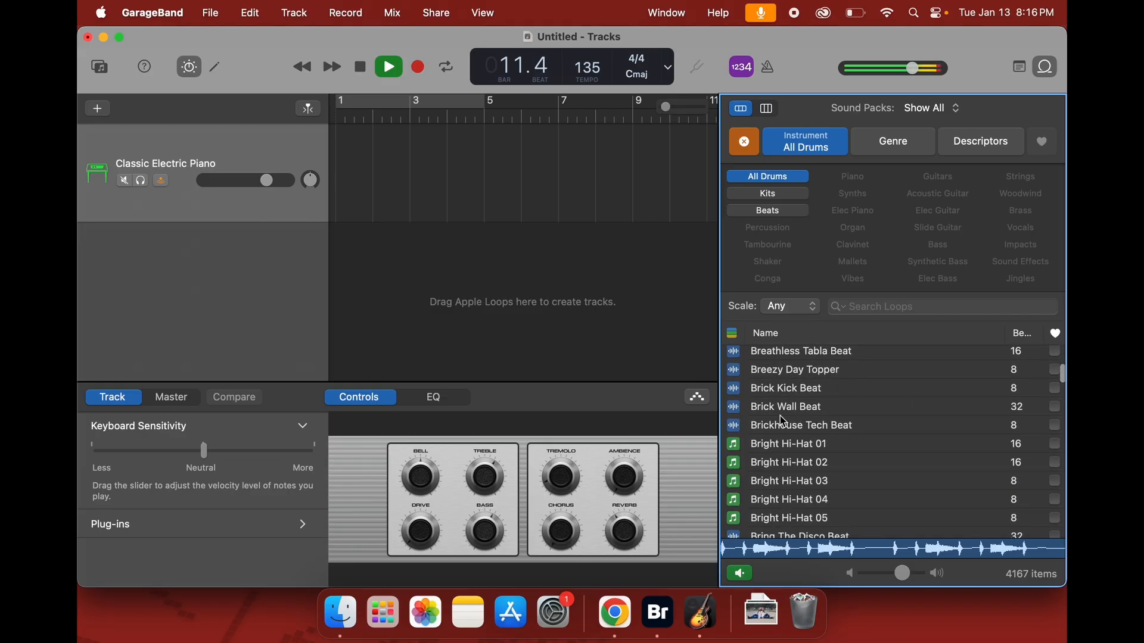
pyautogui.click(784, 410)
pyautogui.scroll(-10, 782, 417)
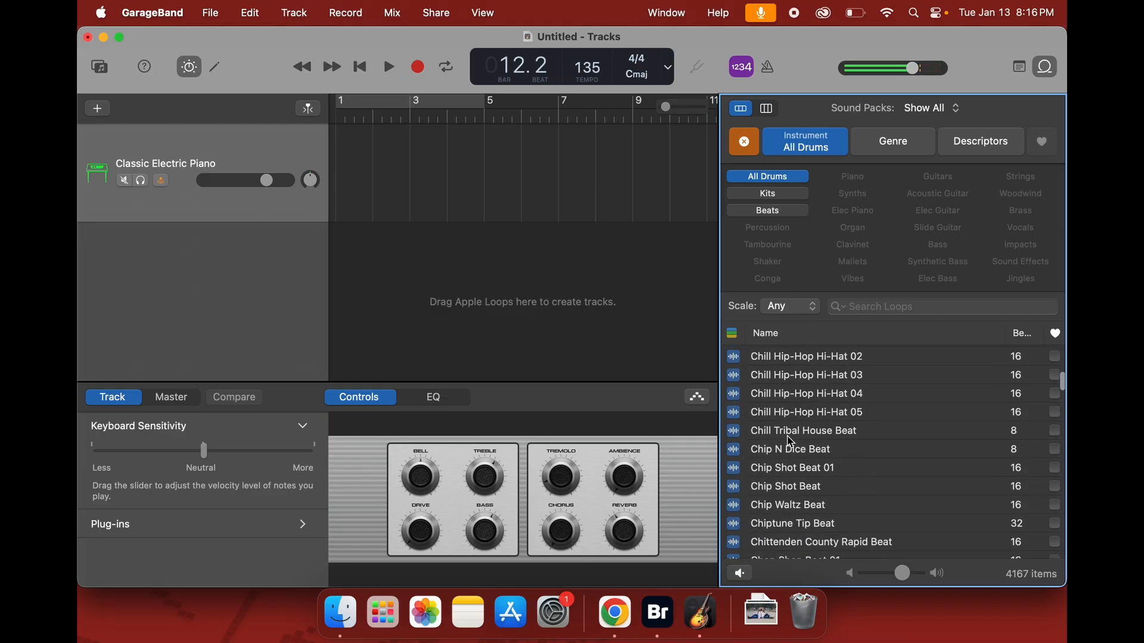
# - Continue auditioning drum loops from Chill Tribal House Beat through Cold Shoulder Beat to Colossus Beat
pyautogui.click(781, 437)
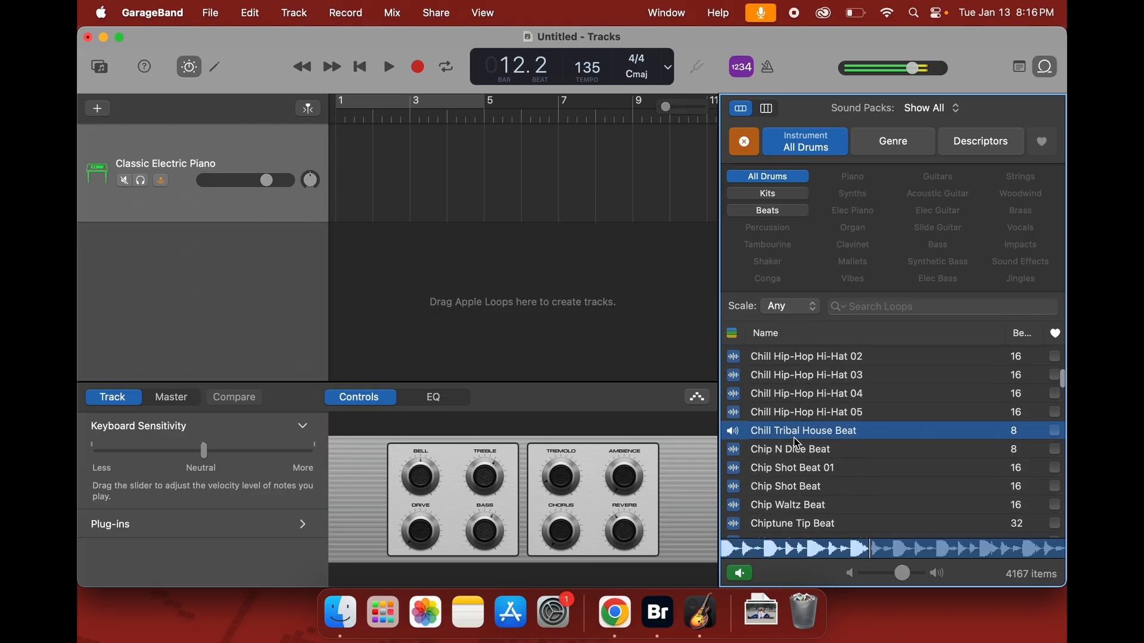
pyautogui.click(783, 454)
pyautogui.click(786, 468)
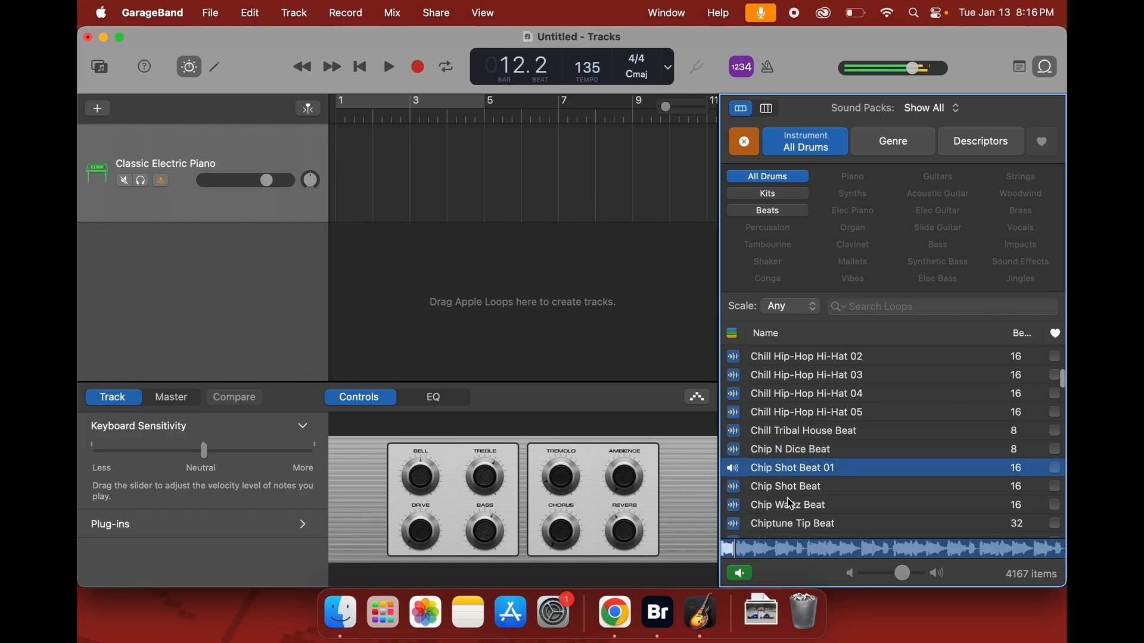
pyautogui.click(784, 489)
pyautogui.scroll(-15, 786, 470)
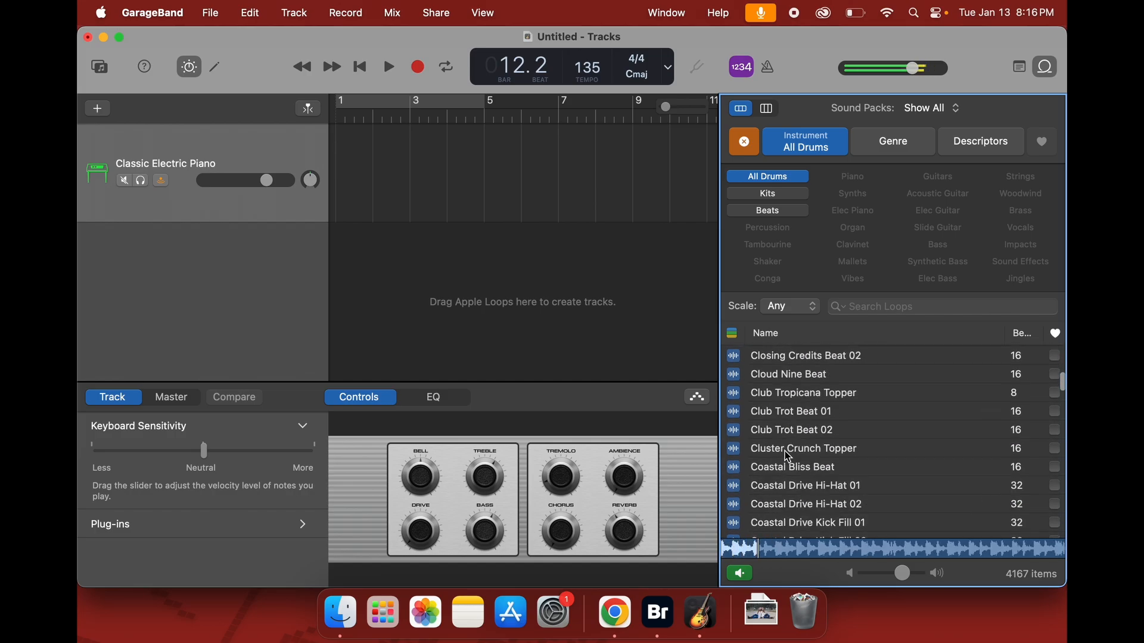
pyautogui.click(785, 456)
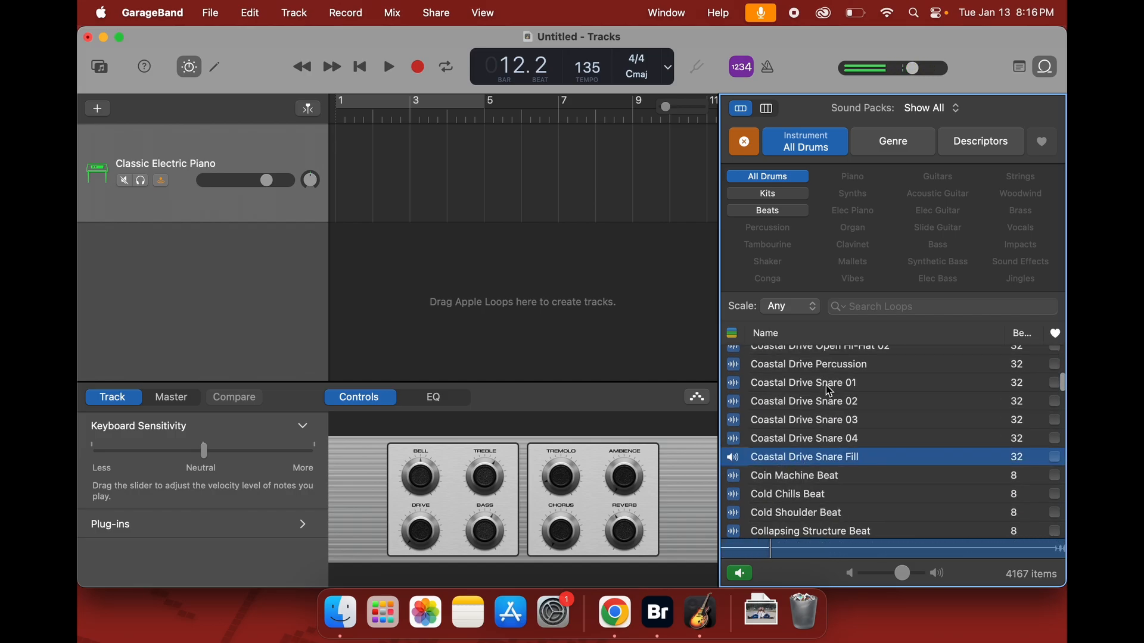
pyautogui.click(795, 517)
pyautogui.scroll(-5, 792, 476)
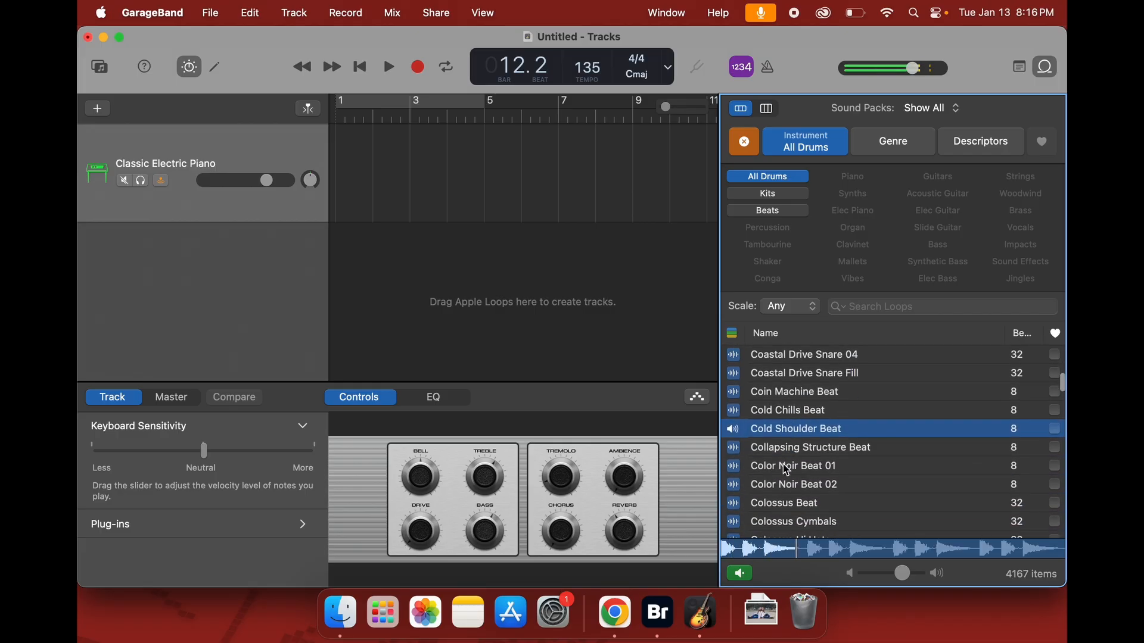
pyautogui.click(783, 495)
pyautogui.click(784, 505)
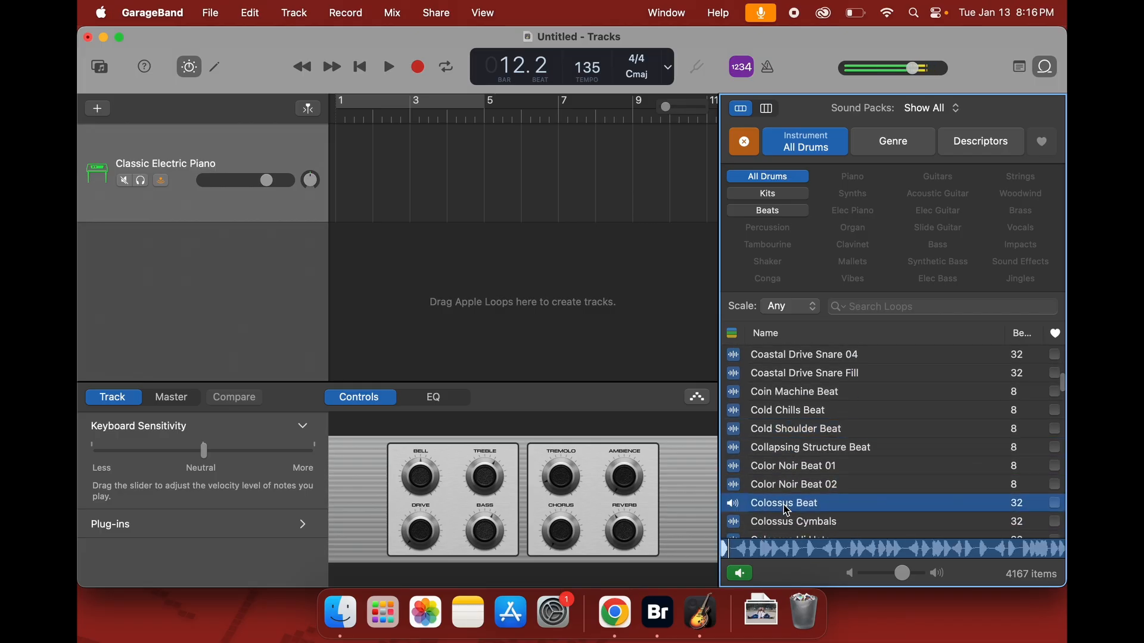
# - Add the Colossus Beat loop at bar 1 on a new track and delete the Classic Electric Piano track
pyautogui.moveTo(784, 505); pyautogui.dragTo(329, 273)
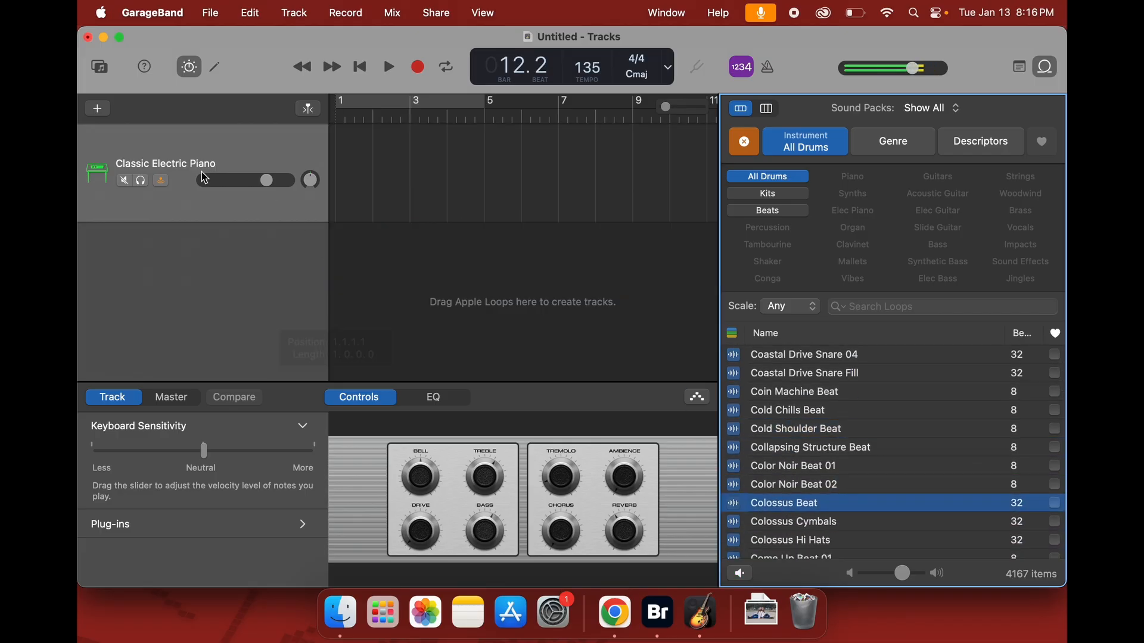
pyautogui.click(155, 171)
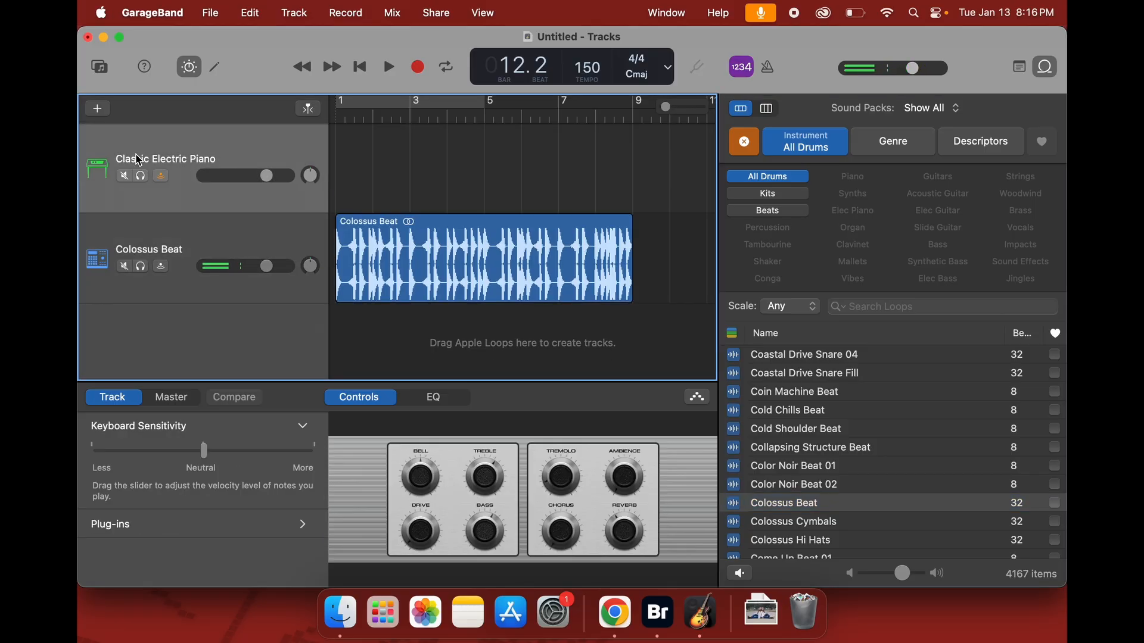
pyautogui.press('super+BackSpace')
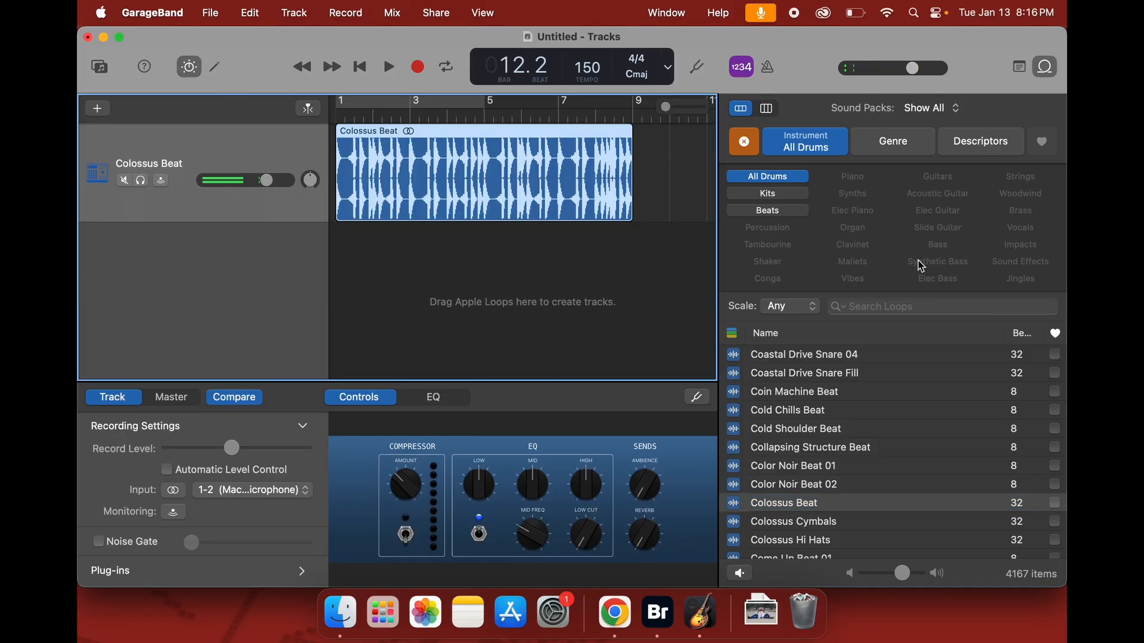
# - Clear the All Drums filter so the loop browser covers every instrument
pyautogui.click(747, 149)
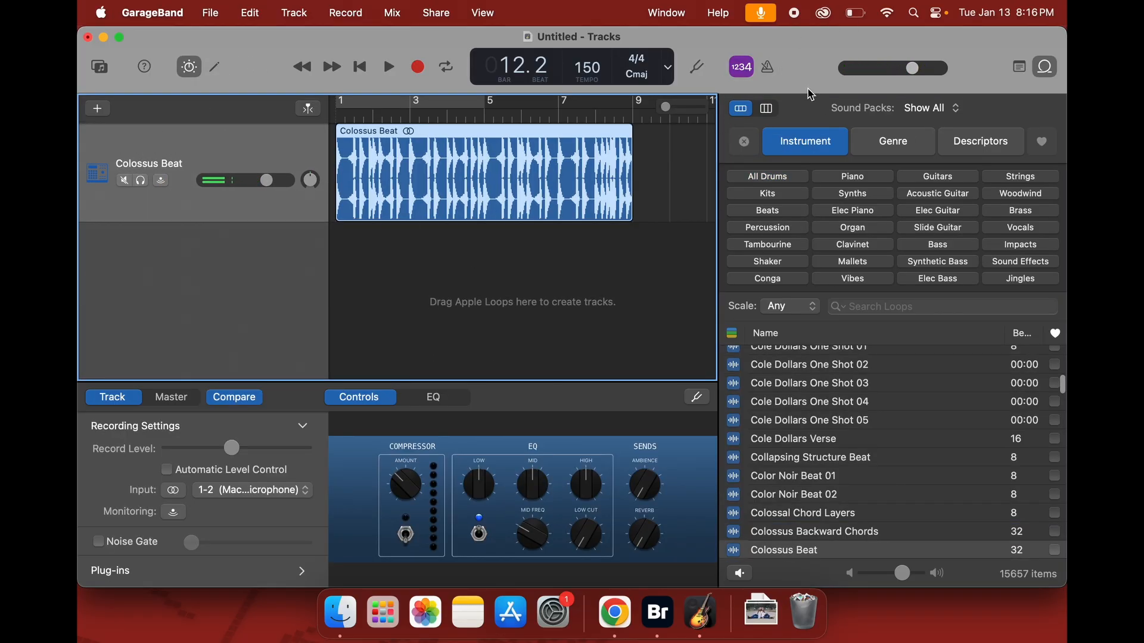
pyautogui.click(770, 68)
pyautogui.click(770, 68)
# - Turn on the cycle area and extend its end to about bar 15
pyautogui.click(434, 105)
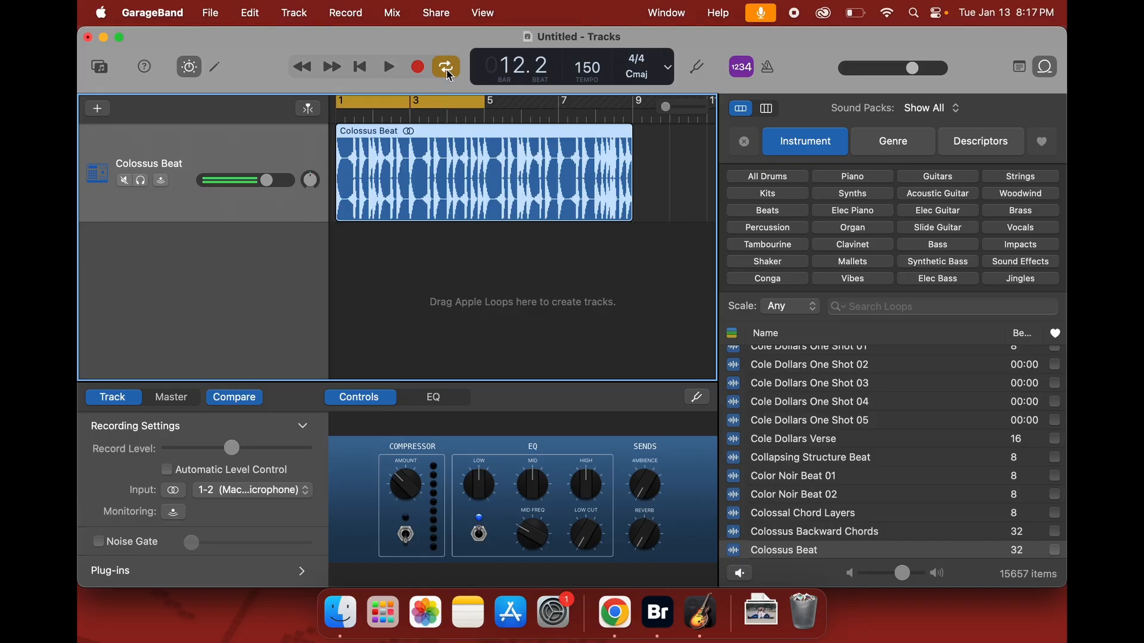
pyautogui.moveTo(486, 111); pyautogui.dragTo(626, 123)
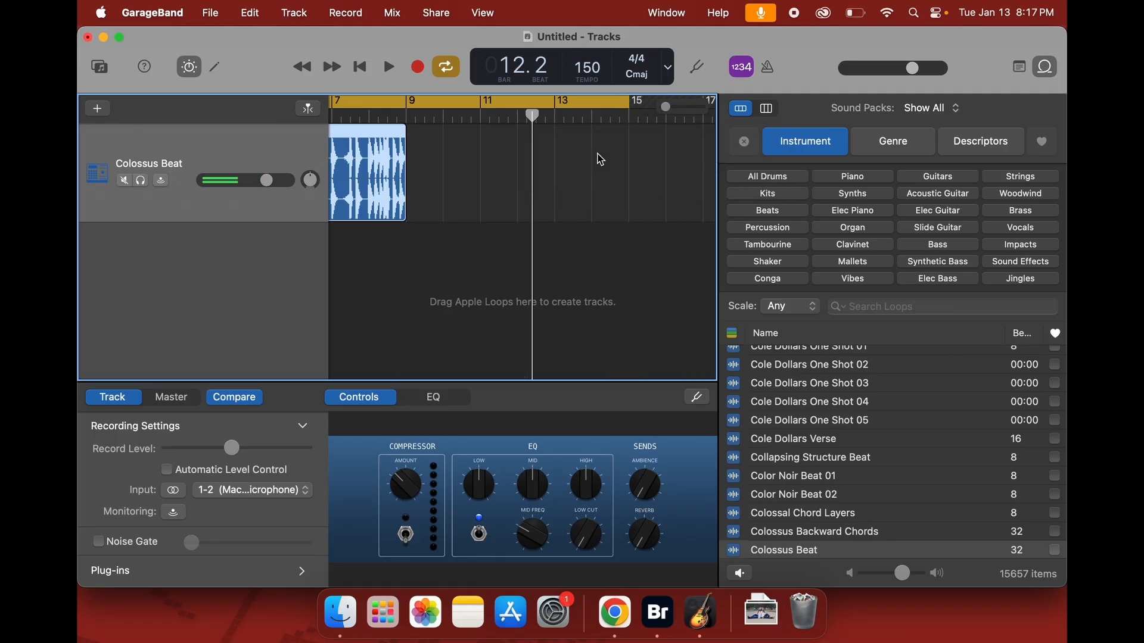
# - Loop the Colossus Beat region so it repeats until bar 17
pyautogui.hscroll(-5, 524, 154)
pyautogui.moveTo(497, 145); pyautogui.dragTo(684, 151)
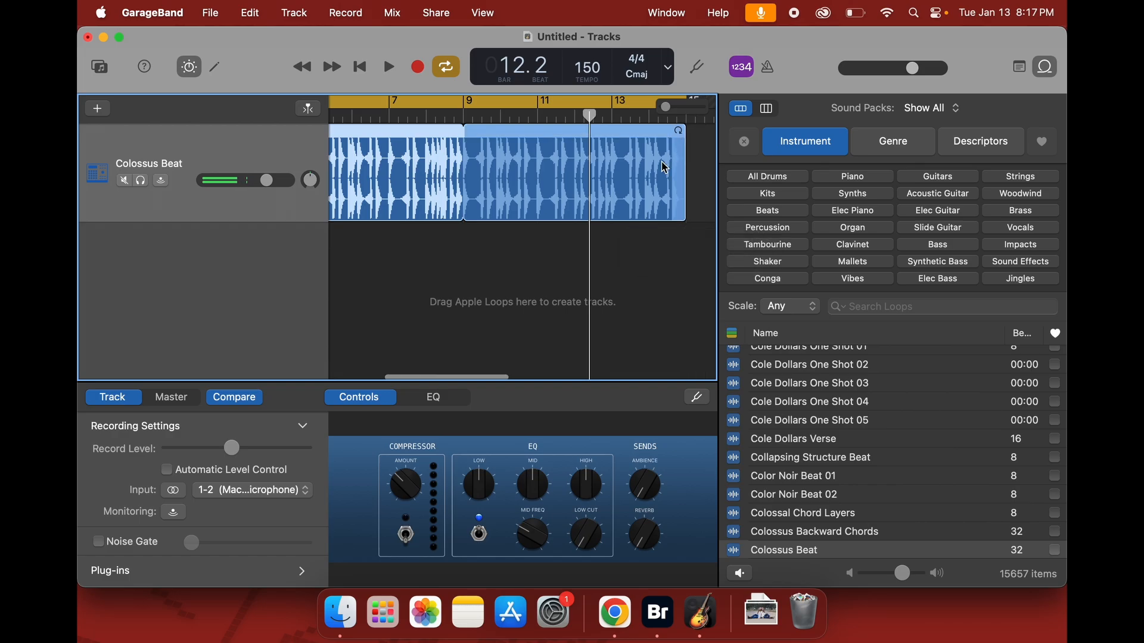
pyautogui.scroll(-5, 661, 163)
pyautogui.moveTo(503, 134); pyautogui.dragTo(523, 132)
# - Extend the cycle area to bar 17 to match the end of the looped Colossus Beat region
pyautogui.moveTo(657, 108)
pyautogui.mouseDown()
pyautogui.moveTo(677, 108)
pyautogui.moveTo(661, 117)
pyautogui.mouseUp()
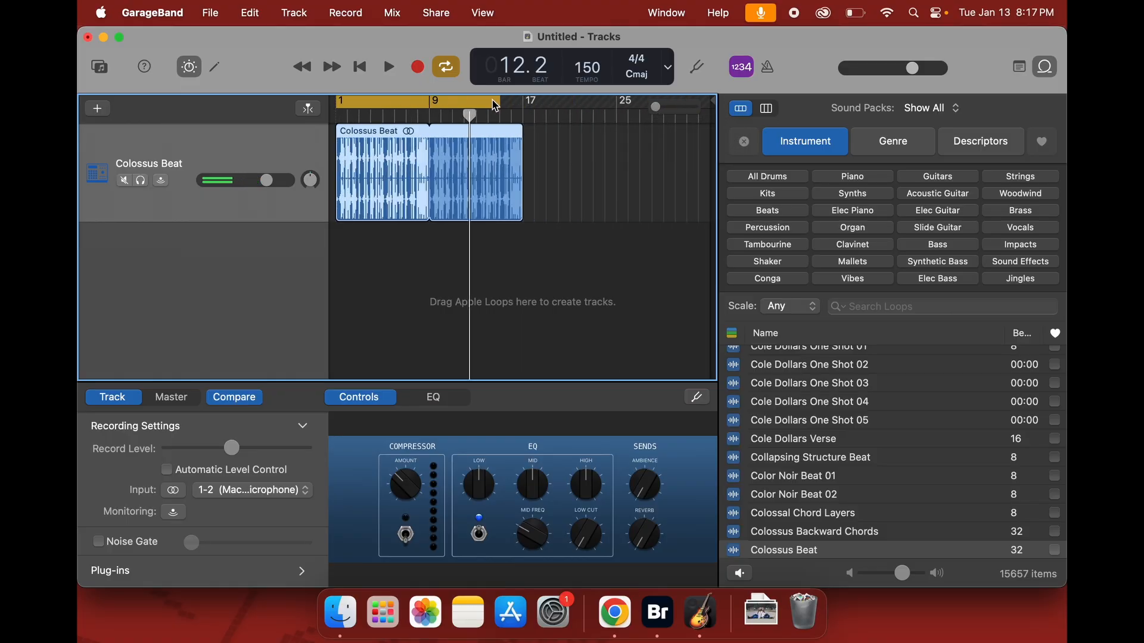
pyautogui.moveTo(504, 106); pyautogui.dragTo(523, 106)
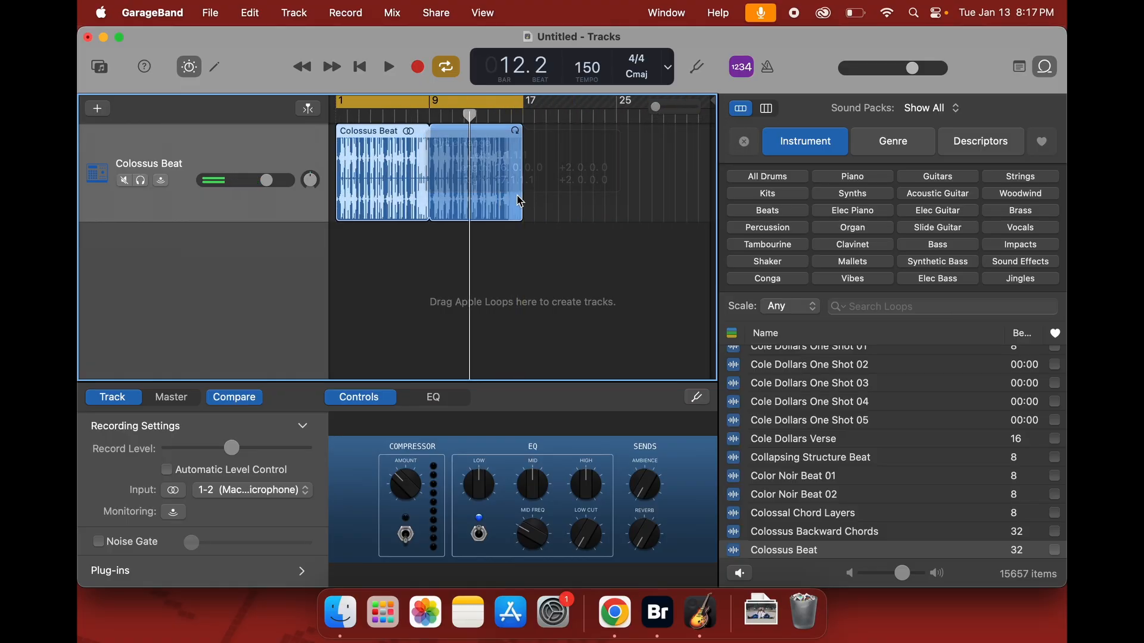
# - Switch the project display to show beats together with hours, minutes and seconds
pyautogui.click(669, 72)
pyautogui.click(696, 84)
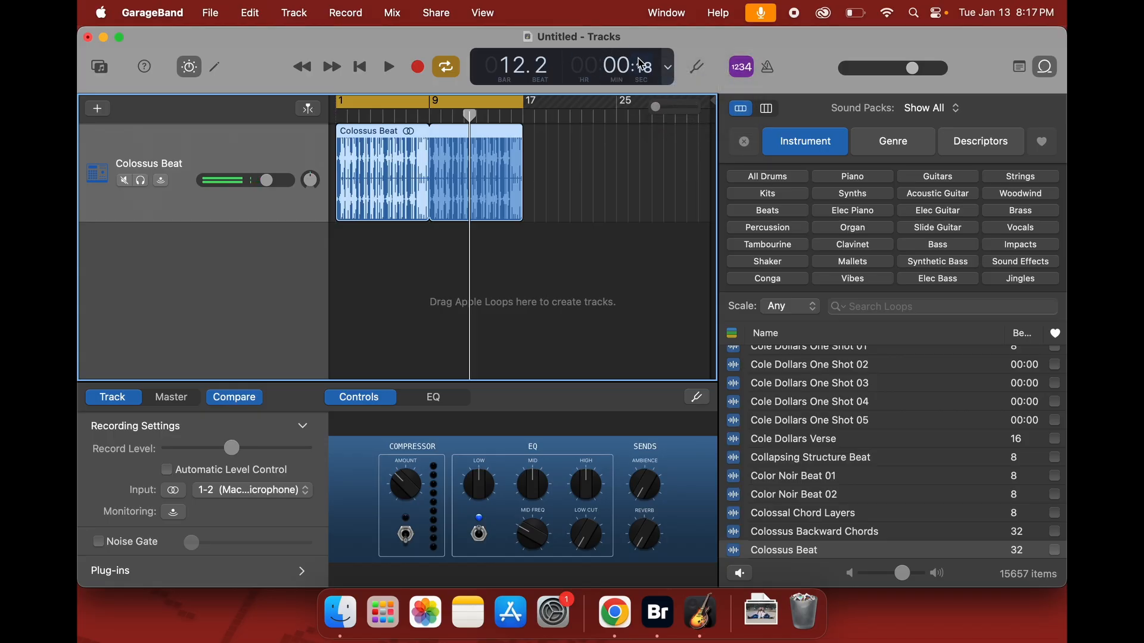
# - Check the looped beat's end at bar 17 with the playhead and playback, and extend the cycle area to bar 25
pyautogui.moveTo(470, 124); pyautogui.dragTo(519, 112)
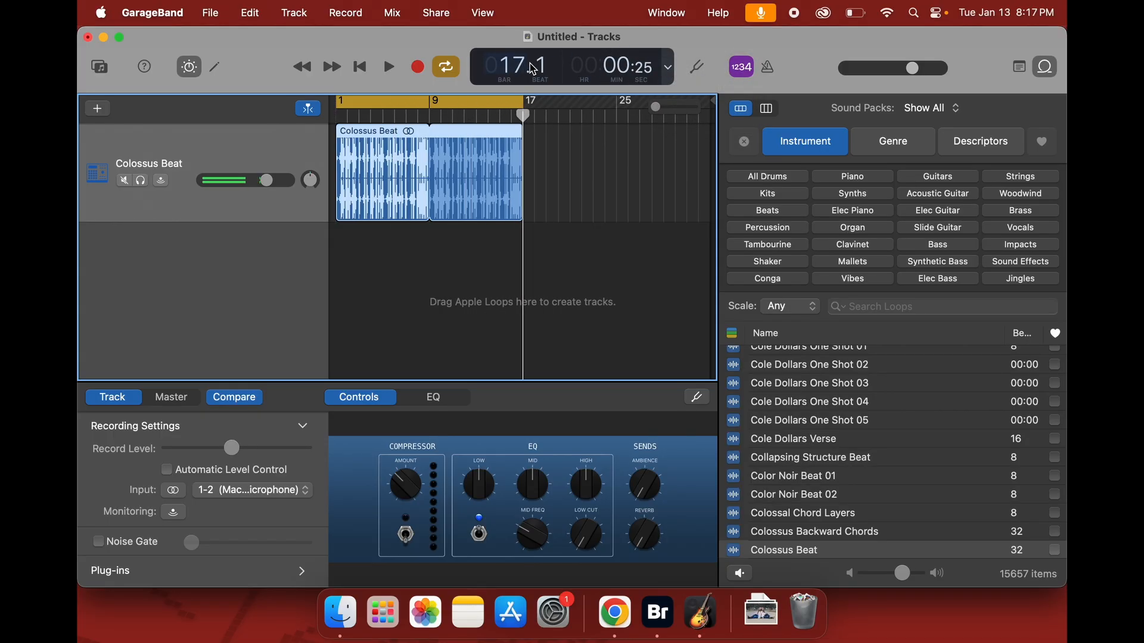
pyautogui.moveTo(526, 123)
pyautogui.mouseDown()
pyautogui.moveTo(429, 114)
pyautogui.moveTo(523, 112)
pyautogui.mouseUp()
pyautogui.press('space')
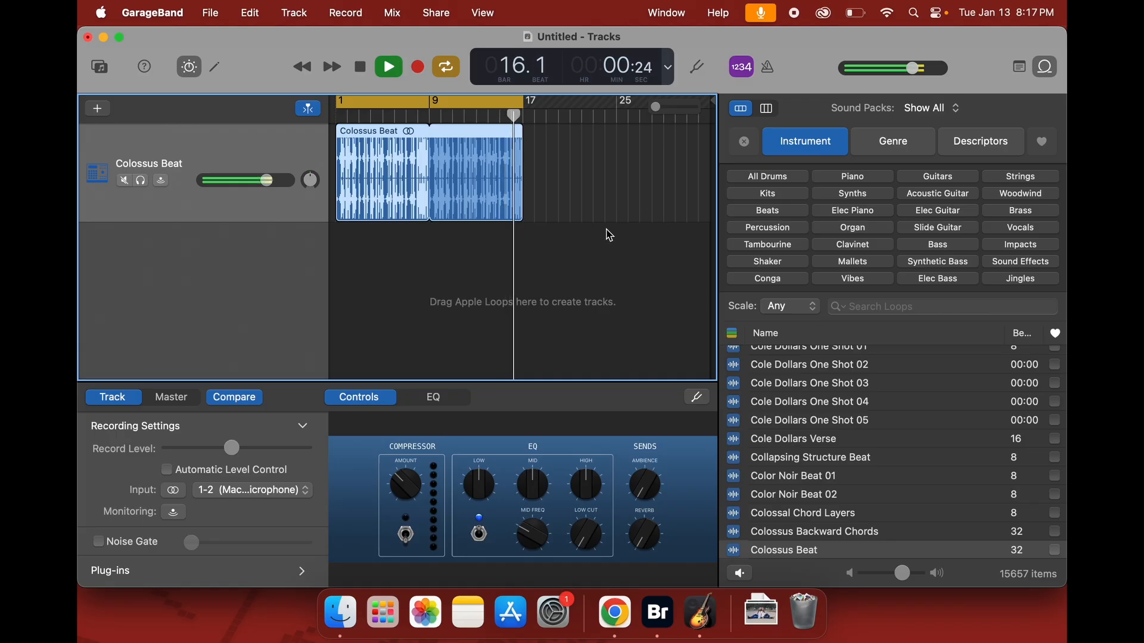
pyautogui.press('space')
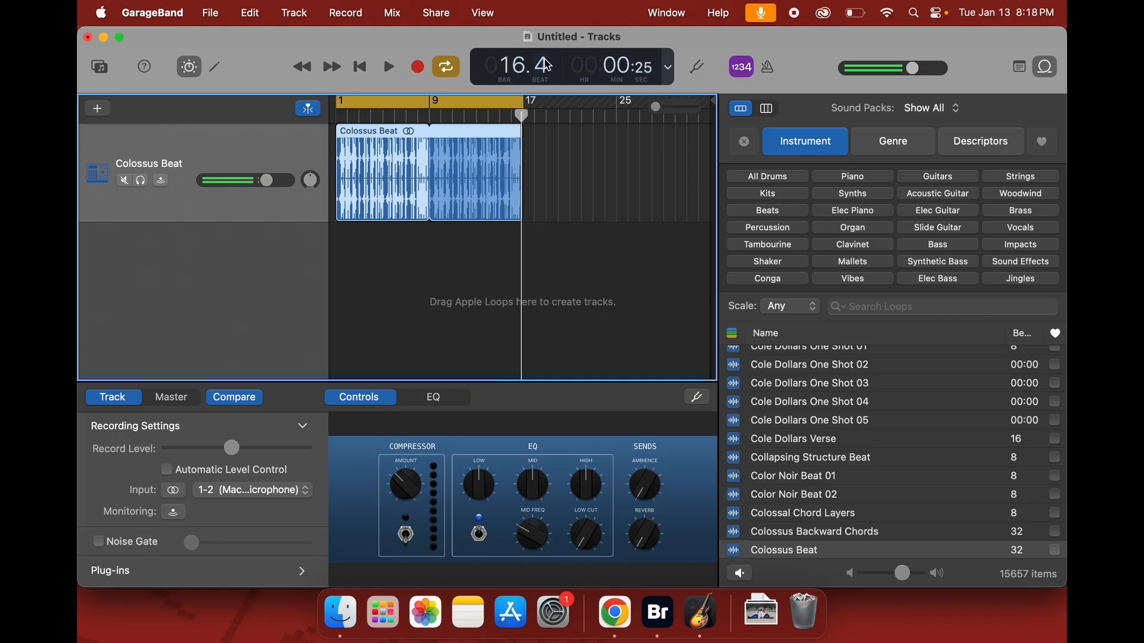
pyautogui.moveTo(527, 111); pyautogui.dragTo(621, 105)
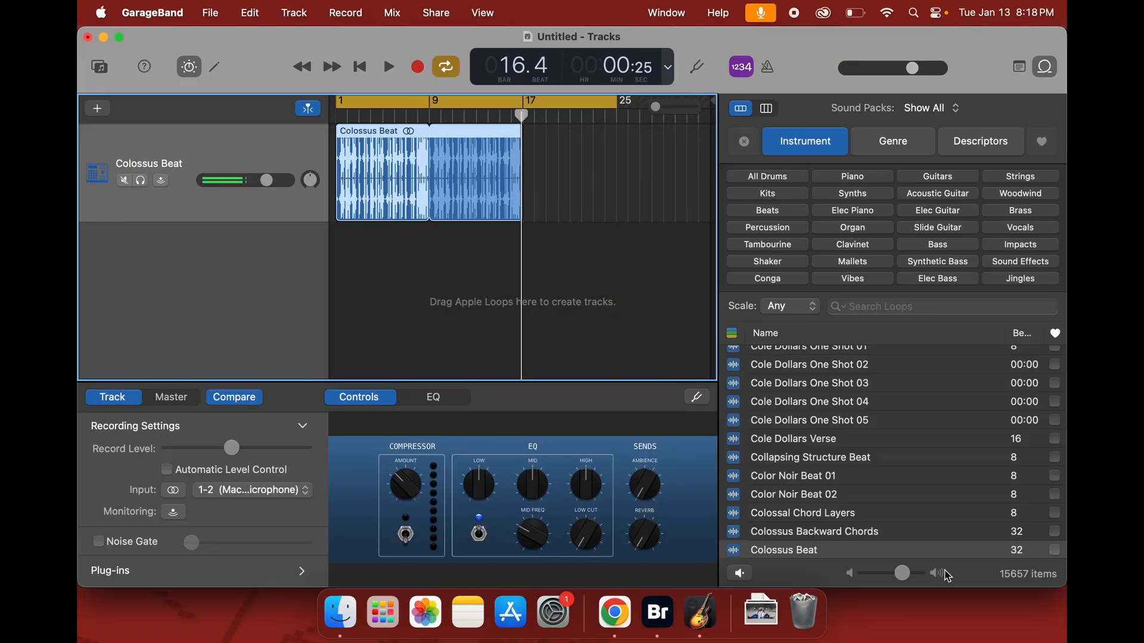
# - Filter the Apple Loops to Guitars and audition several of them, including the Talking Funk rhythm and bubble guitar loops
pyautogui.click(939, 177)
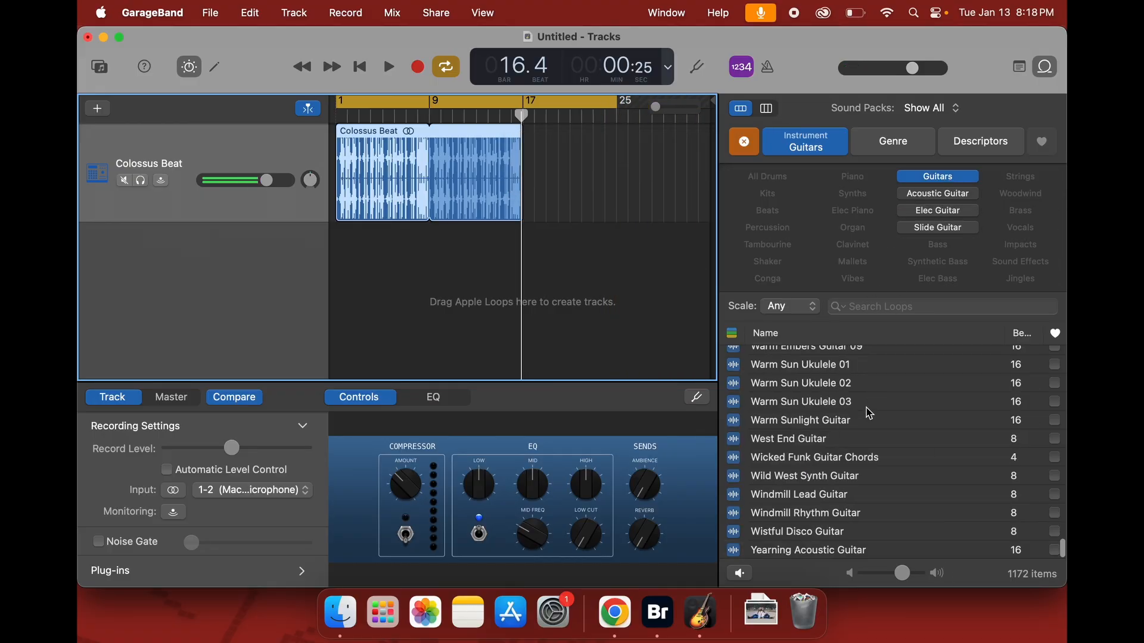
pyautogui.click(805, 463)
pyautogui.scroll(10, 781, 488)
pyautogui.click(781, 489)
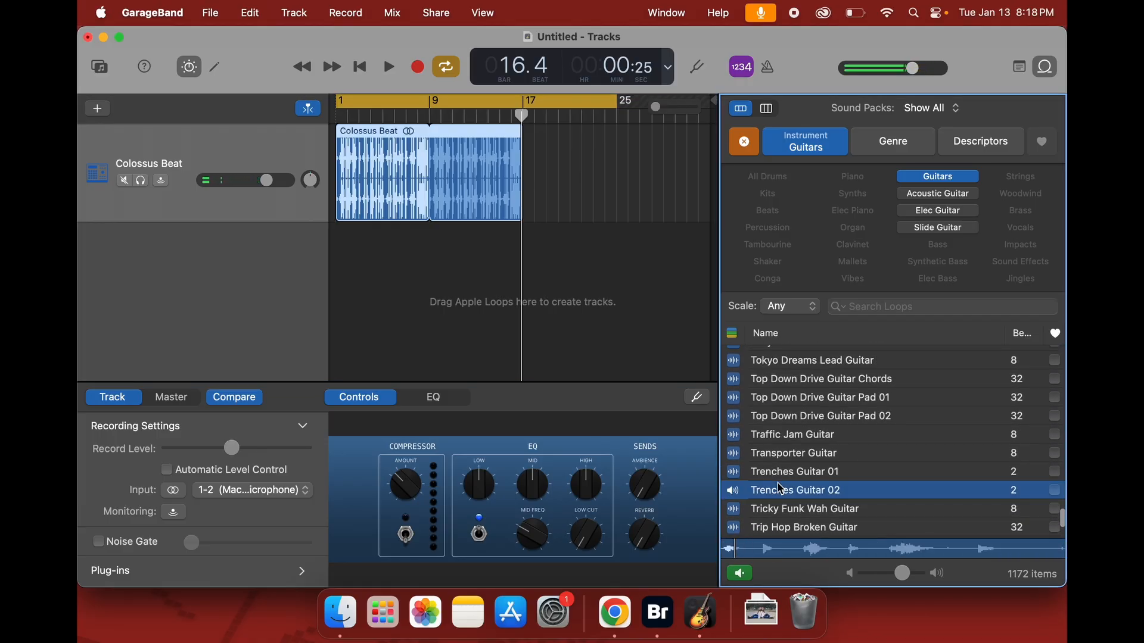
pyautogui.scroll(10, 784, 421)
pyautogui.click(784, 421)
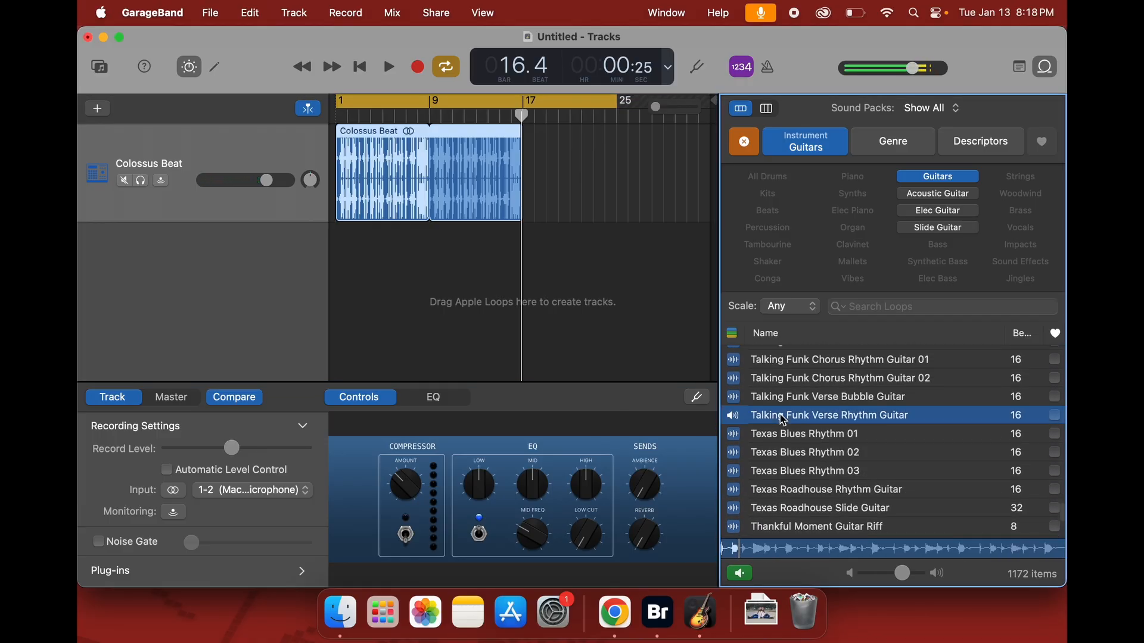
pyautogui.click(782, 453)
pyautogui.click(796, 363)
pyautogui.scroll(3, 796, 365)
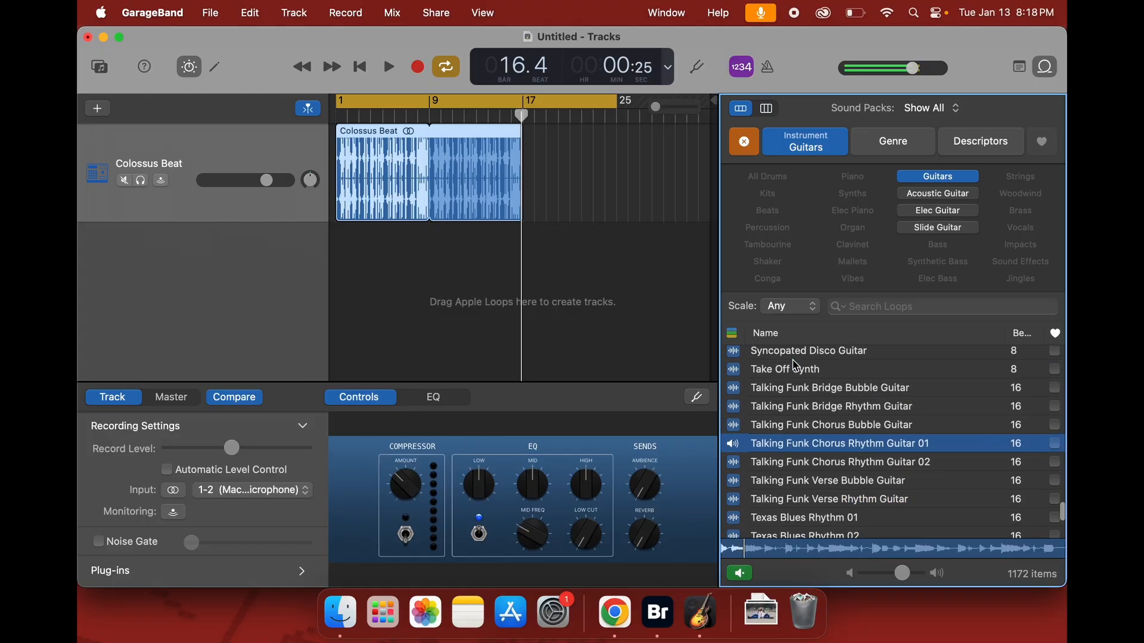
pyautogui.click(786, 429)
pyautogui.click(780, 469)
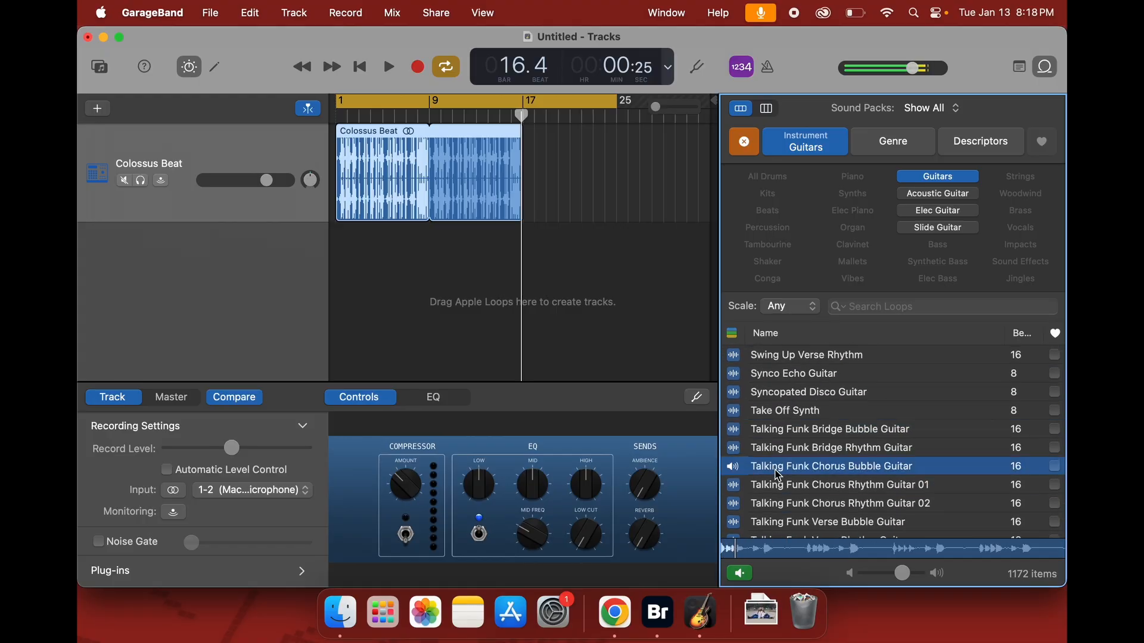
# - Add the Talking Funk Chorus Bubble Guitar loop as a new track at bar 1, repeat it until bar 17, and play the mix
pyautogui.moveTo(783, 474); pyautogui.dragTo(317, 283)
pyautogui.moveTo(384, 240); pyautogui.dragTo(523, 241)
pyautogui.press('Return')
pyautogui.press('space')
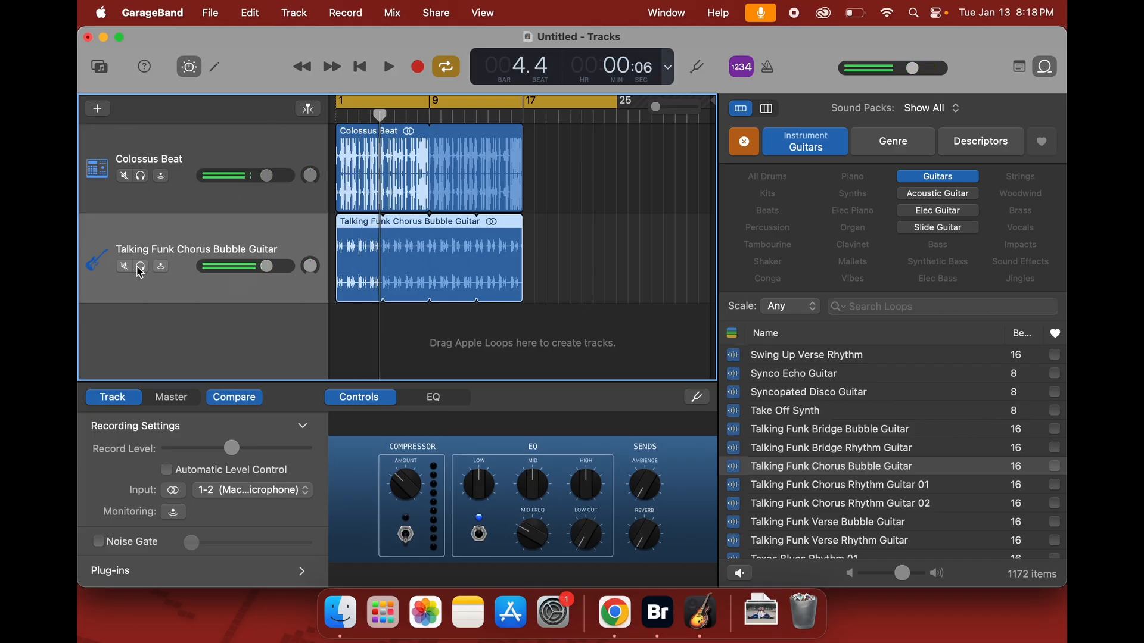
# - Compare the two tracks by soloing the guitar, then muting the beat and the guitar in turn during playback
pyautogui.click(142, 269)
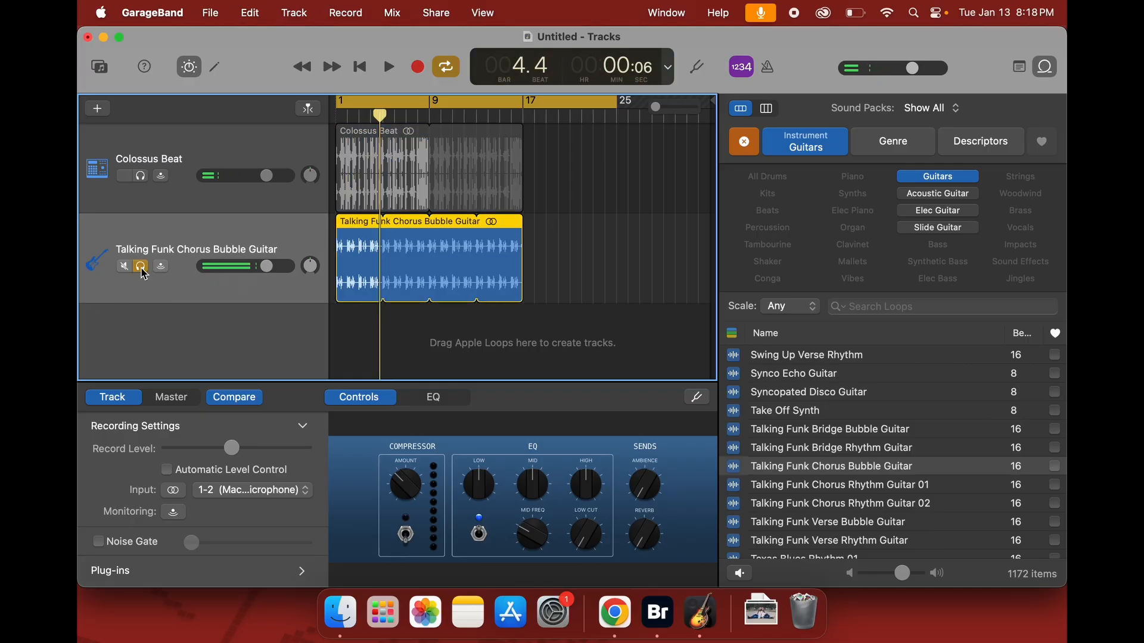
pyautogui.press('Return')
pyautogui.press('space')
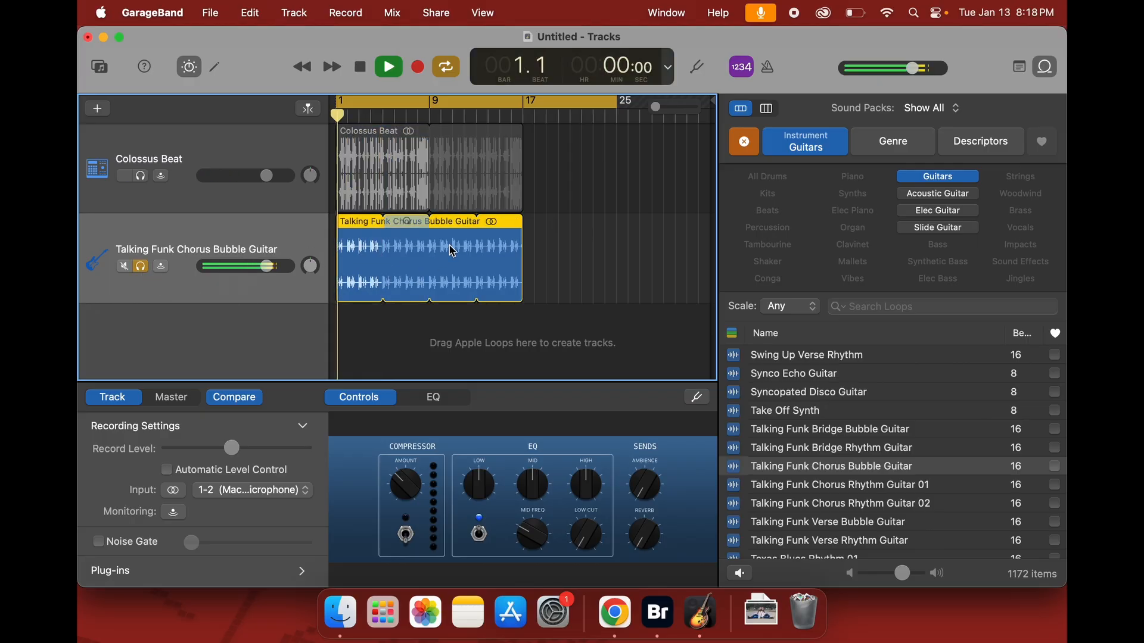
pyautogui.click(142, 268)
pyautogui.click(124, 176)
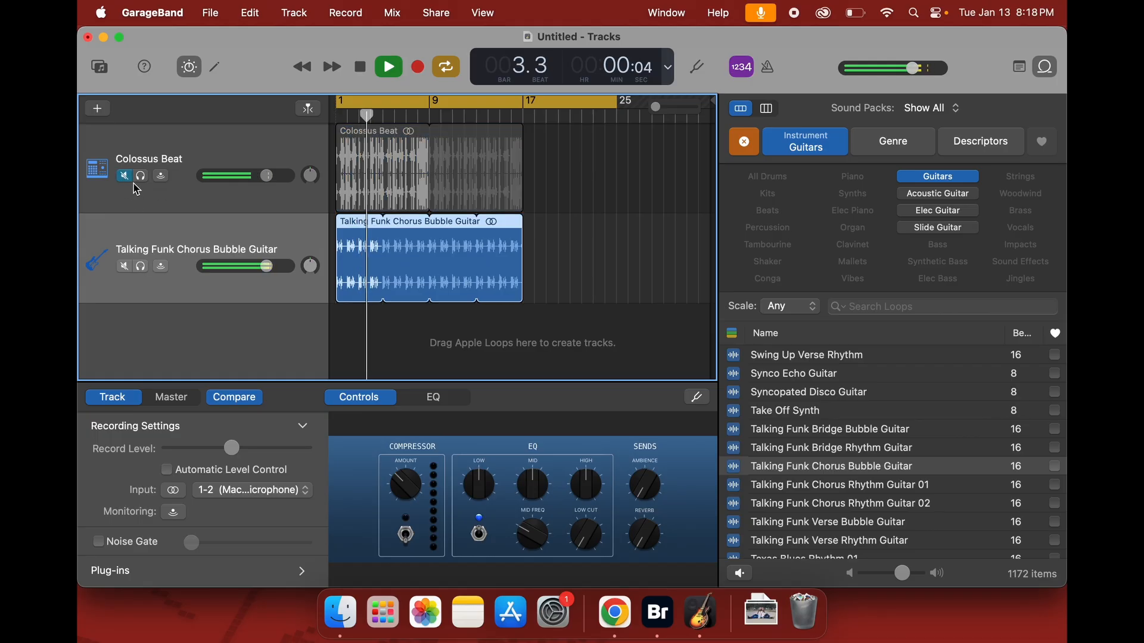
pyautogui.click(125, 176)
pyautogui.click(124, 267)
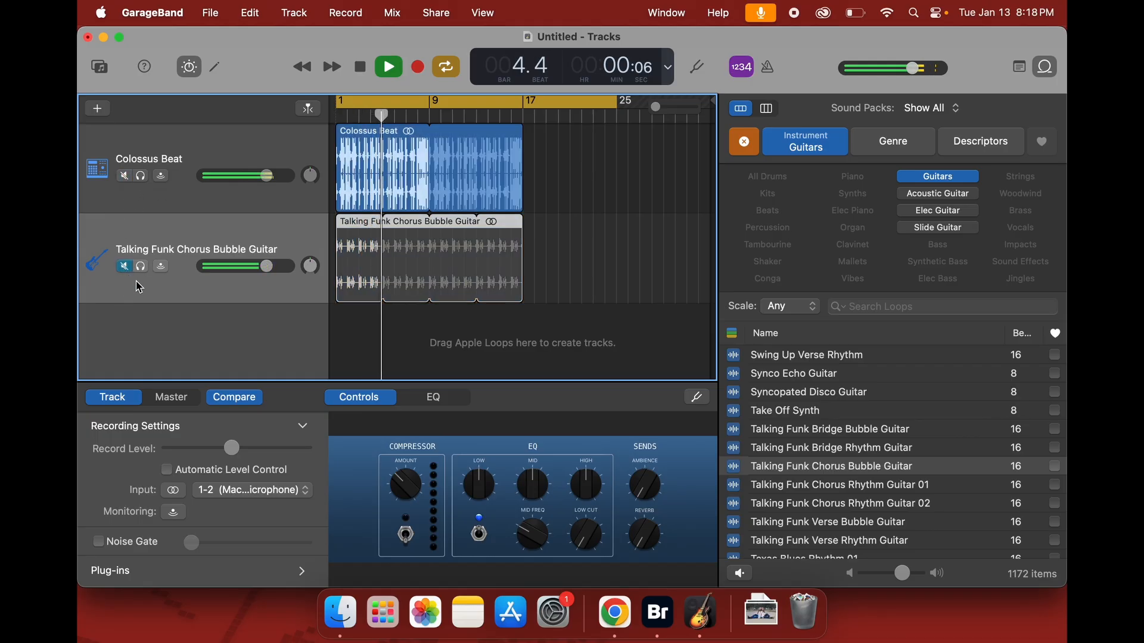
pyautogui.click(125, 267)
pyautogui.press('space')
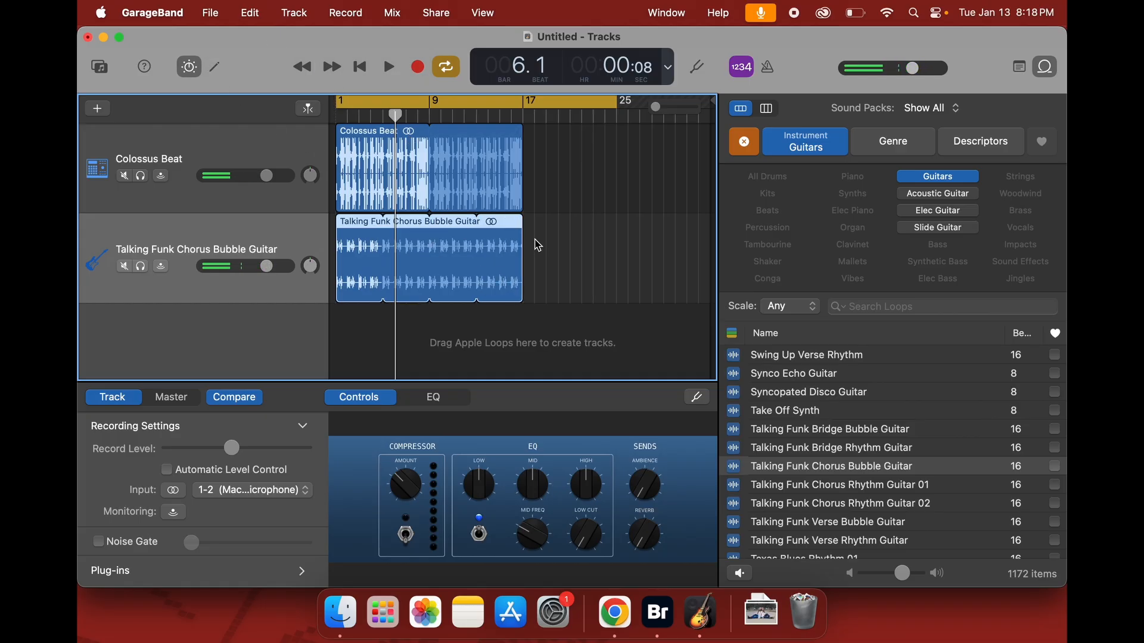
# - Clear the Guitars filter and filter the Apple Loops by the Bass instrument
pyautogui.click(746, 139)
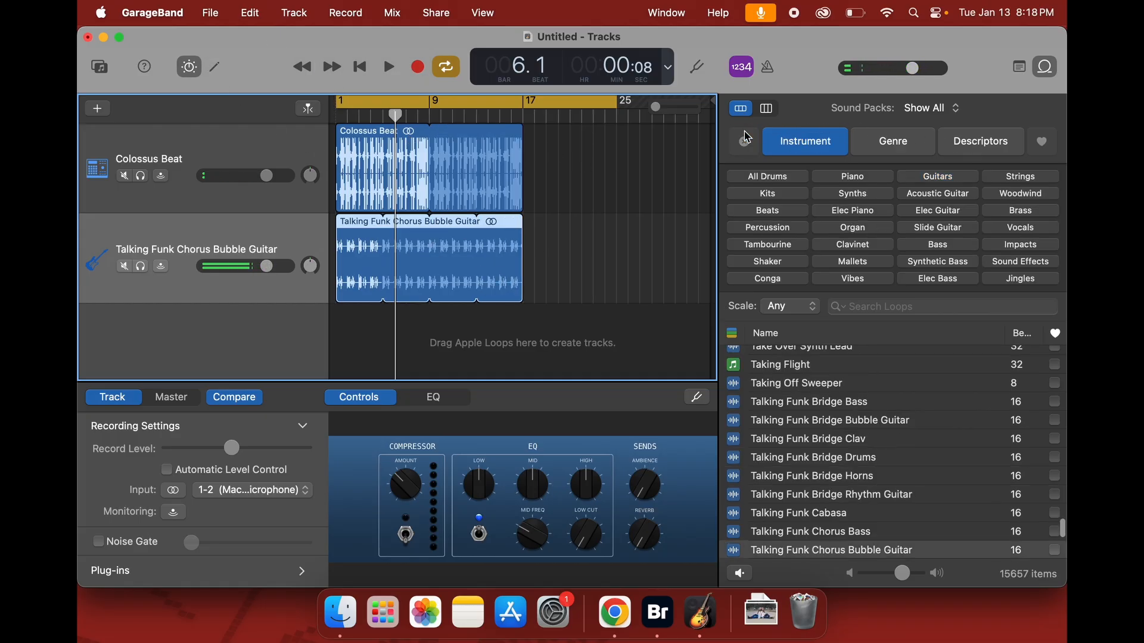
pyautogui.click(960, 250)
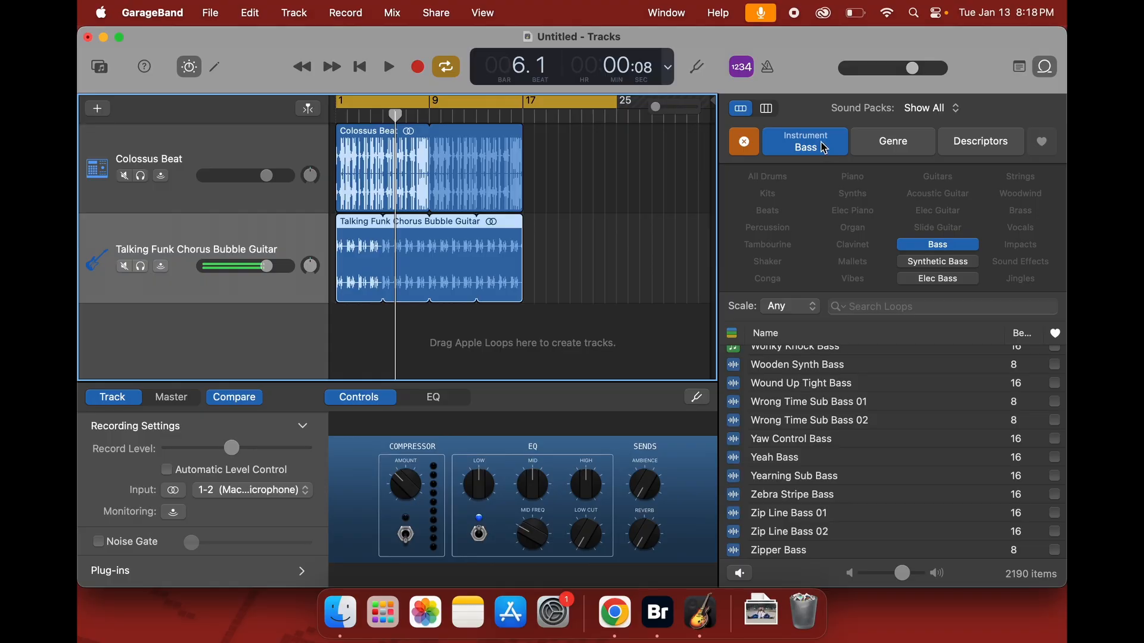
pyautogui.click(922, 153)
pyautogui.click(975, 148)
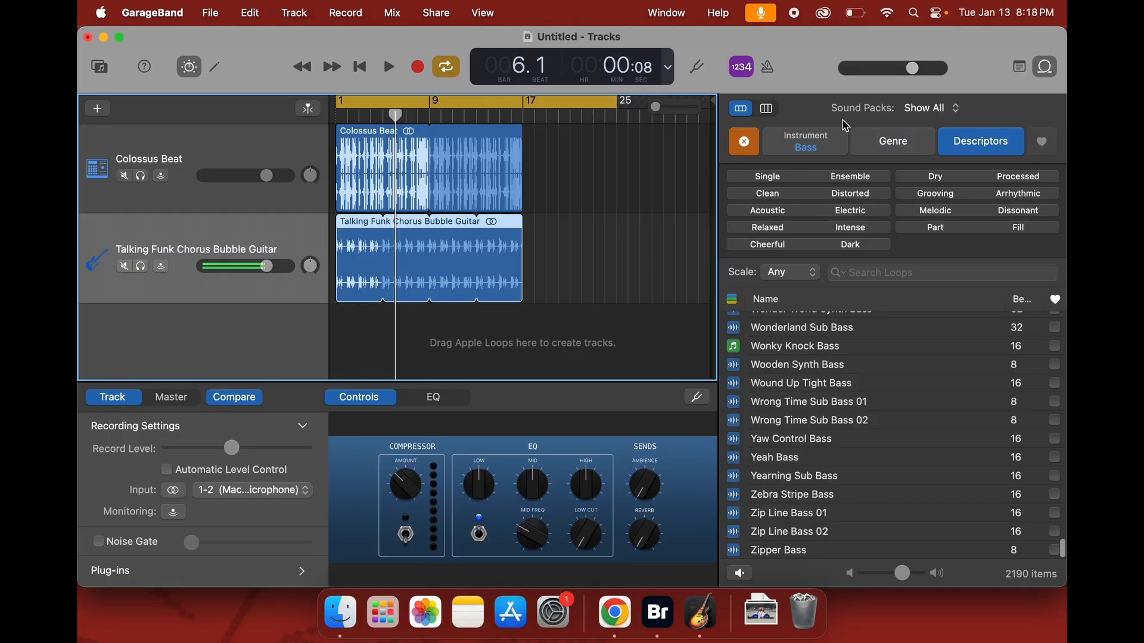
pyautogui.click(812, 141)
pyautogui.scroll(-2, 845, 508)
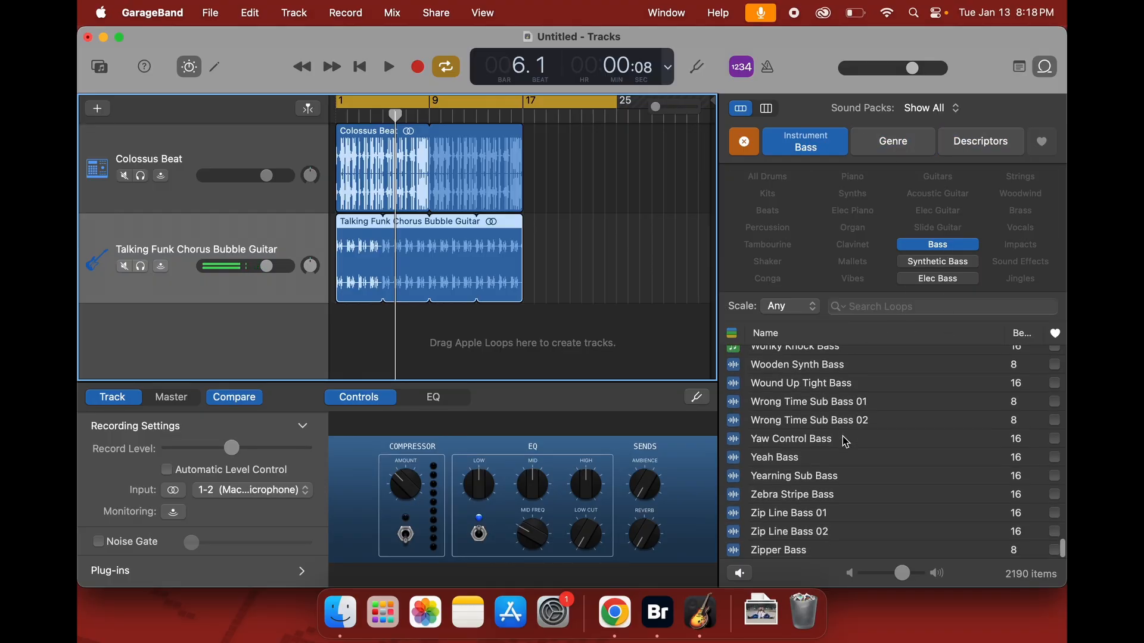
# - Audition bass loops and add Two Stroke Engine Bass as a new track starting at bar 5, repeated until bar 17
pyautogui.scroll(10, 845, 508)
pyautogui.click(773, 418)
pyautogui.scroll(6, 772, 419)
pyautogui.click(772, 414)
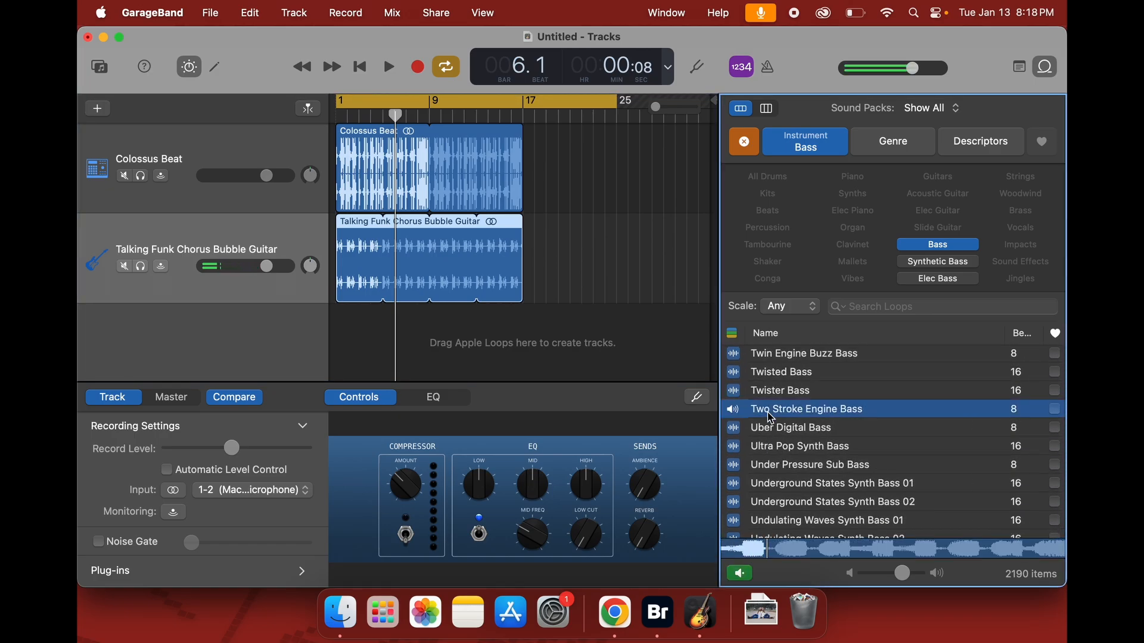
pyautogui.moveTo(792, 412)
pyautogui.mouseDown()
pyautogui.moveTo(322, 277)
pyautogui.moveTo(377, 350)
pyautogui.moveTo(408, 303)
pyautogui.mouseUp()
pyautogui.moveTo(409, 255)
pyautogui.mouseDown()
pyautogui.moveTo(536, 263)
pyautogui.moveTo(523, 263)
pyautogui.mouseUp()
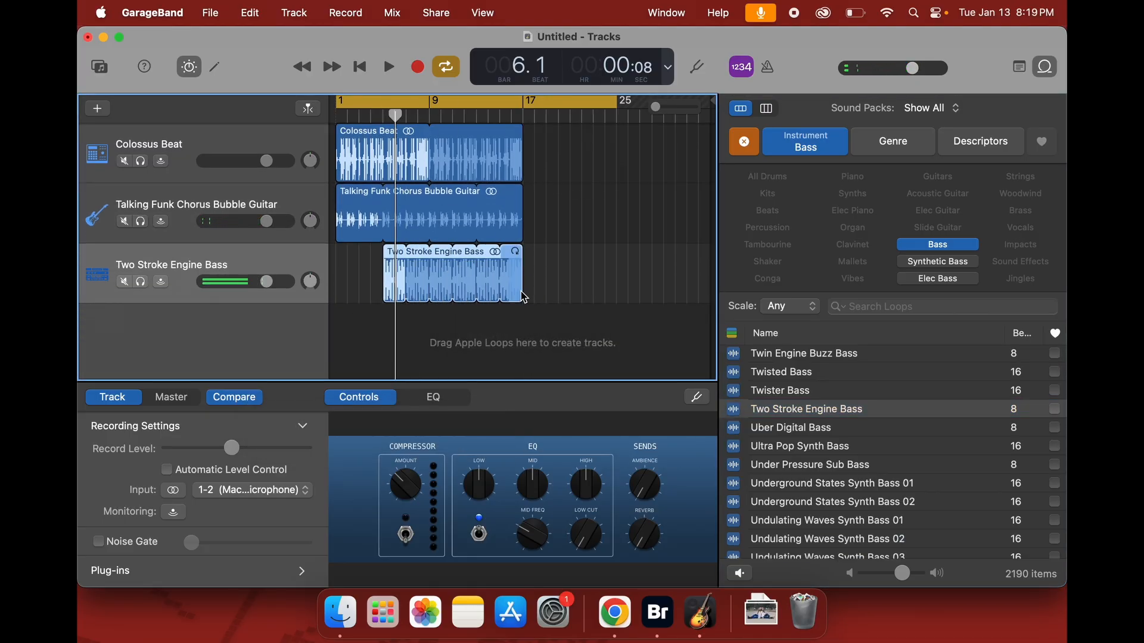
# - Shorten the repeating segment of the bass loop to about one bar and that of the guitar loop to about two bars
pyautogui.moveTo(400, 287); pyautogui.dragTo(392, 292)
pyautogui.press('Return')
pyautogui.press('space')
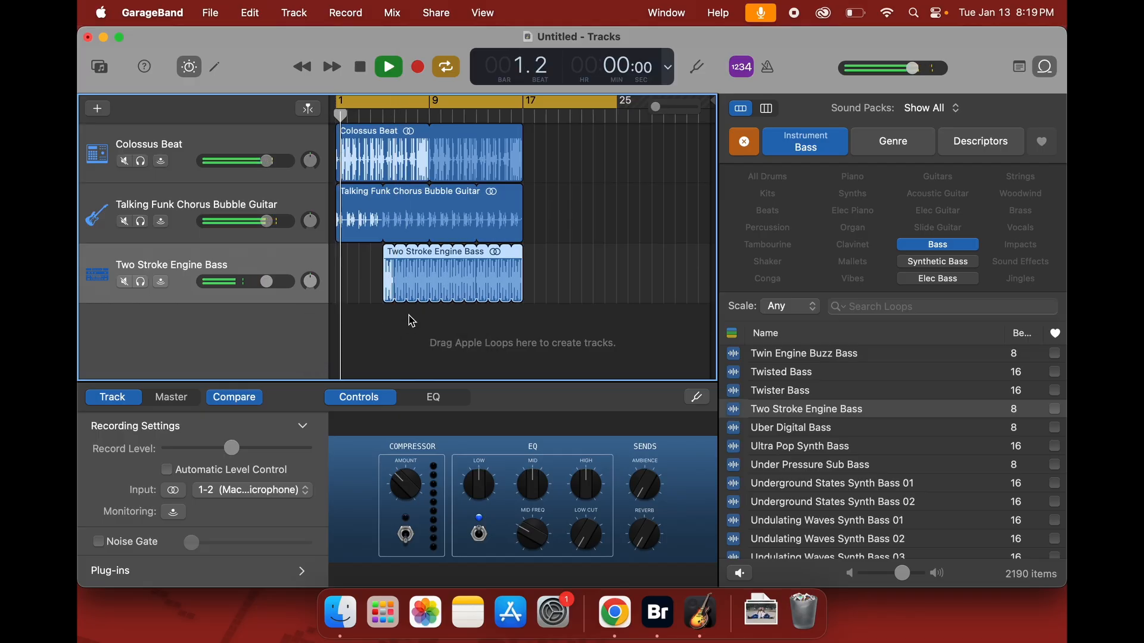
pyautogui.moveTo(523, 237); pyautogui.dragTo(350, 224)
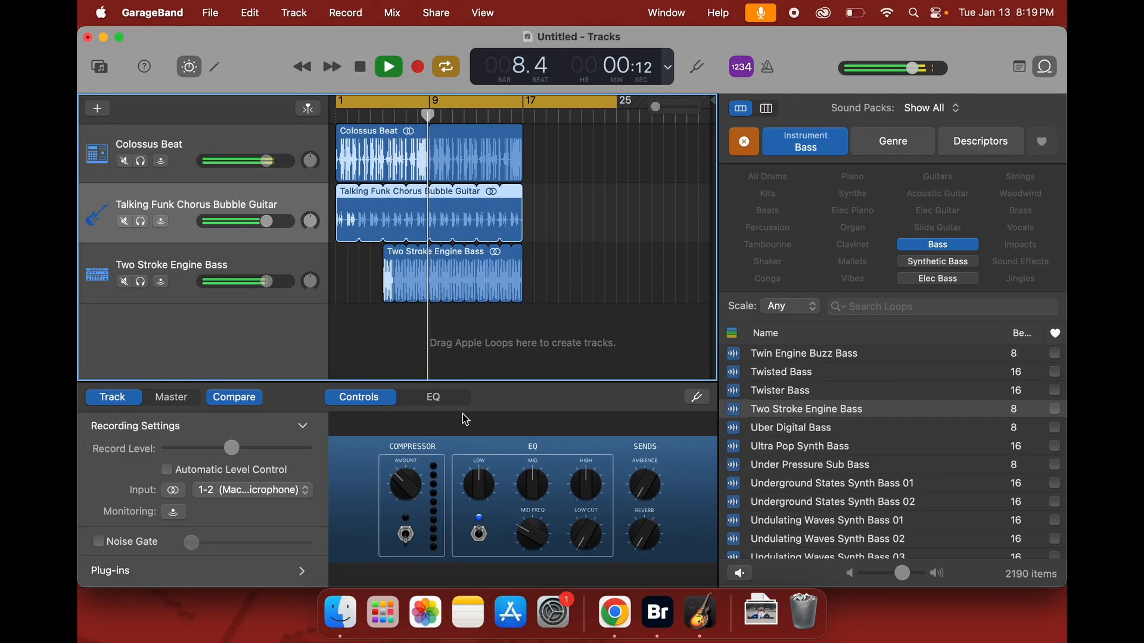
# - Boost the low and mid EQ and cut the high EQ on the Two Stroke Engine Bass track, and play the mix
pyautogui.click(485, 477)
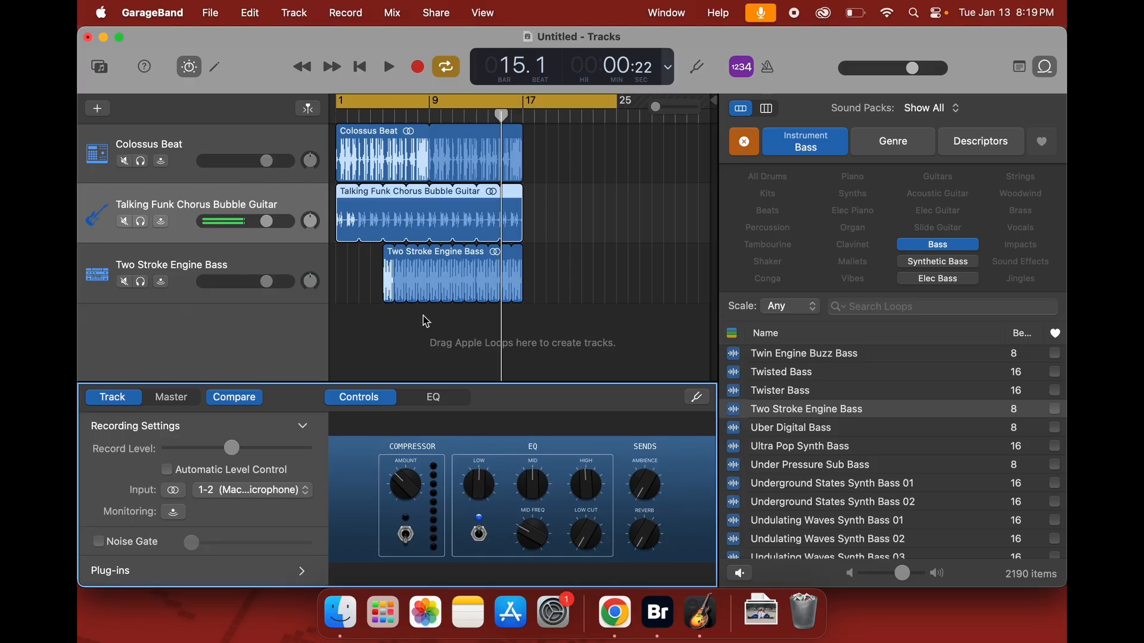
pyautogui.click(426, 286)
pyautogui.click(478, 492)
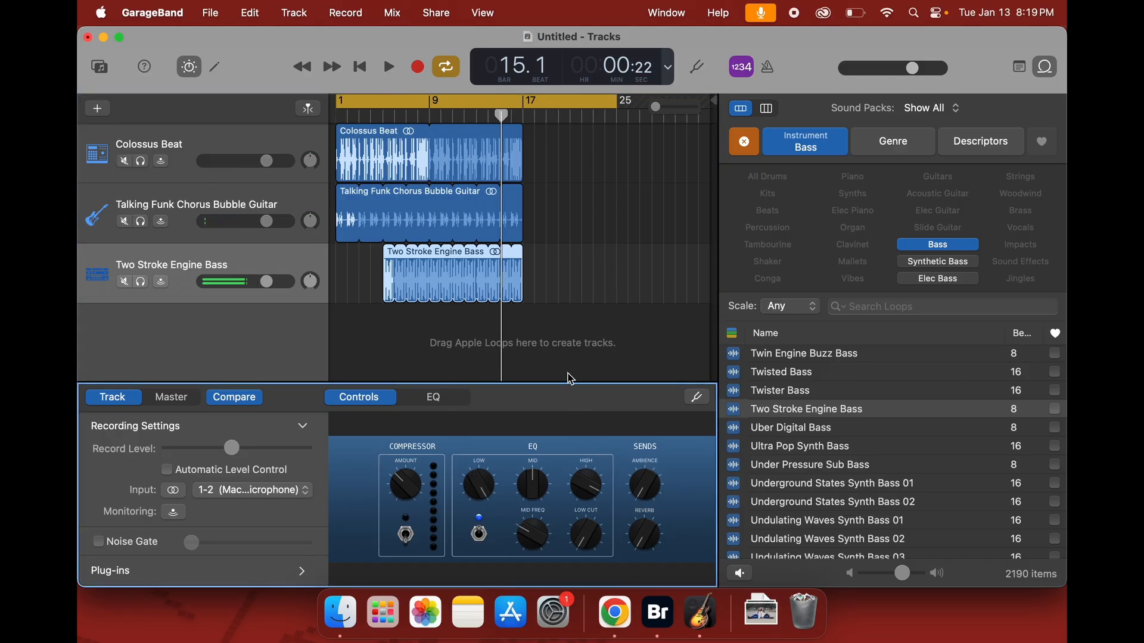
pyautogui.press('Return')
pyautogui.press('space')
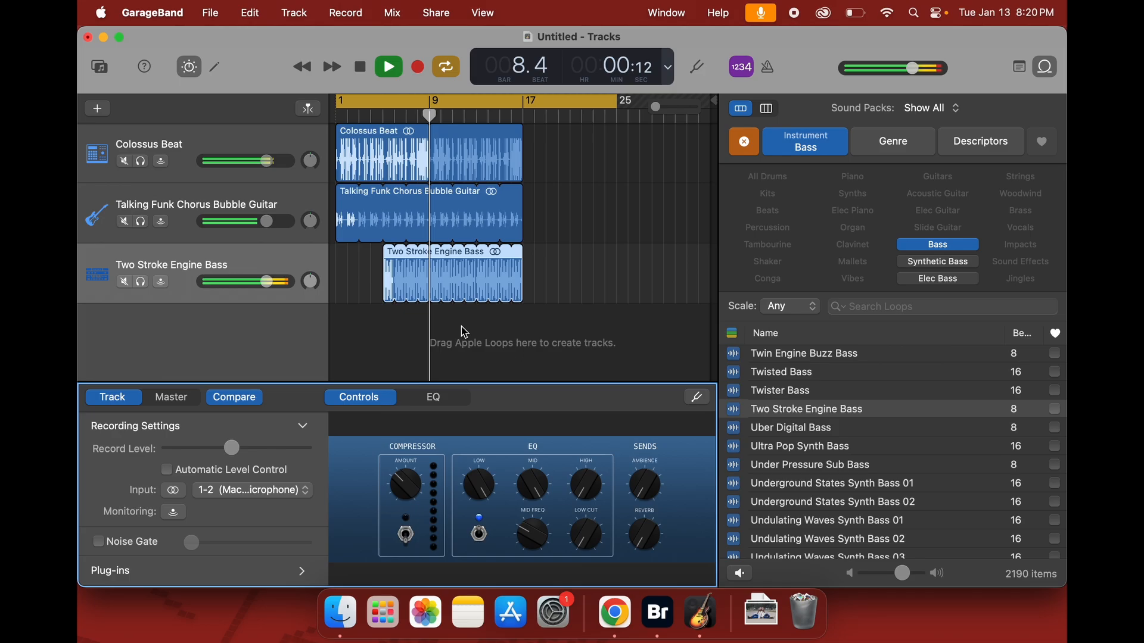
pyautogui.press('space')
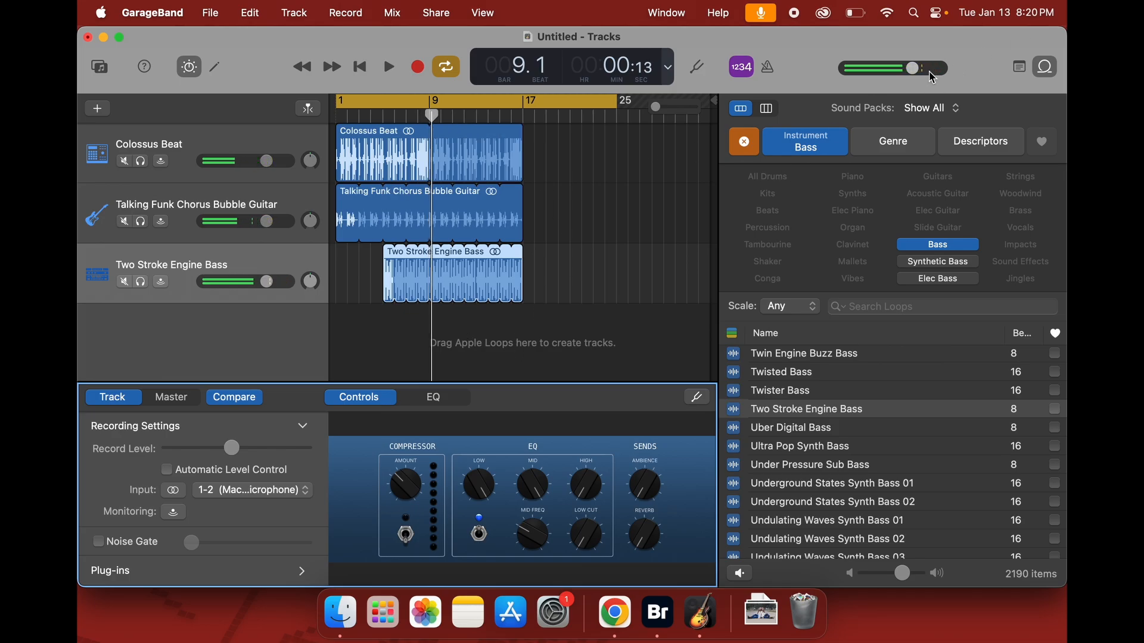
# - Lower the master volume to about the middle of its range, checking the level by playing from around bar 8
pyautogui.click(911, 71)
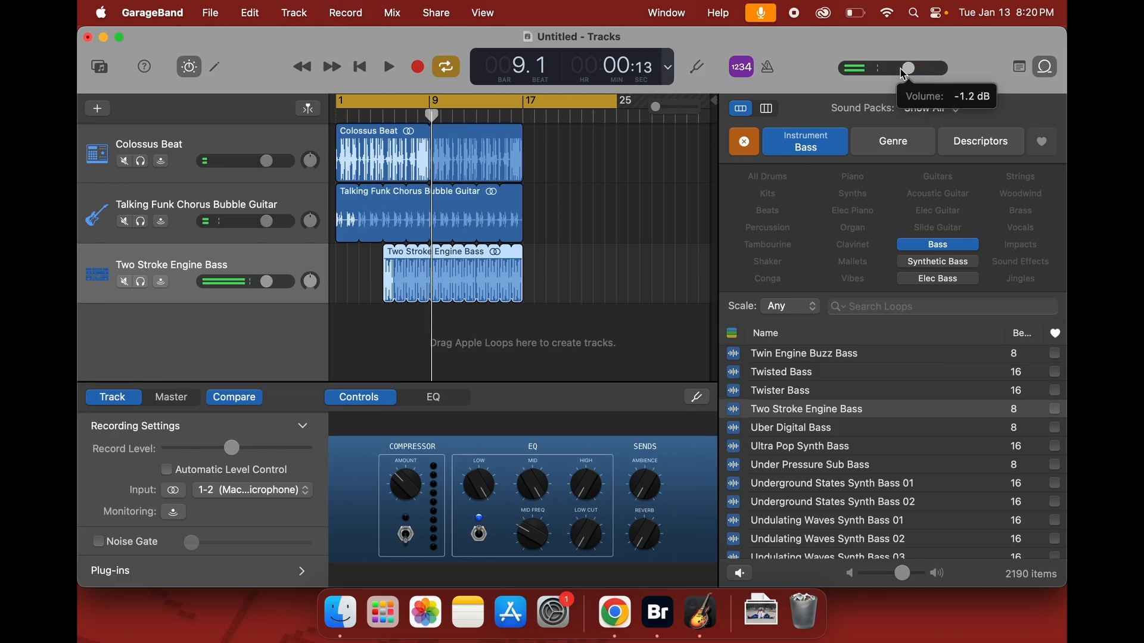
pyautogui.press('Return')
pyautogui.press('space')
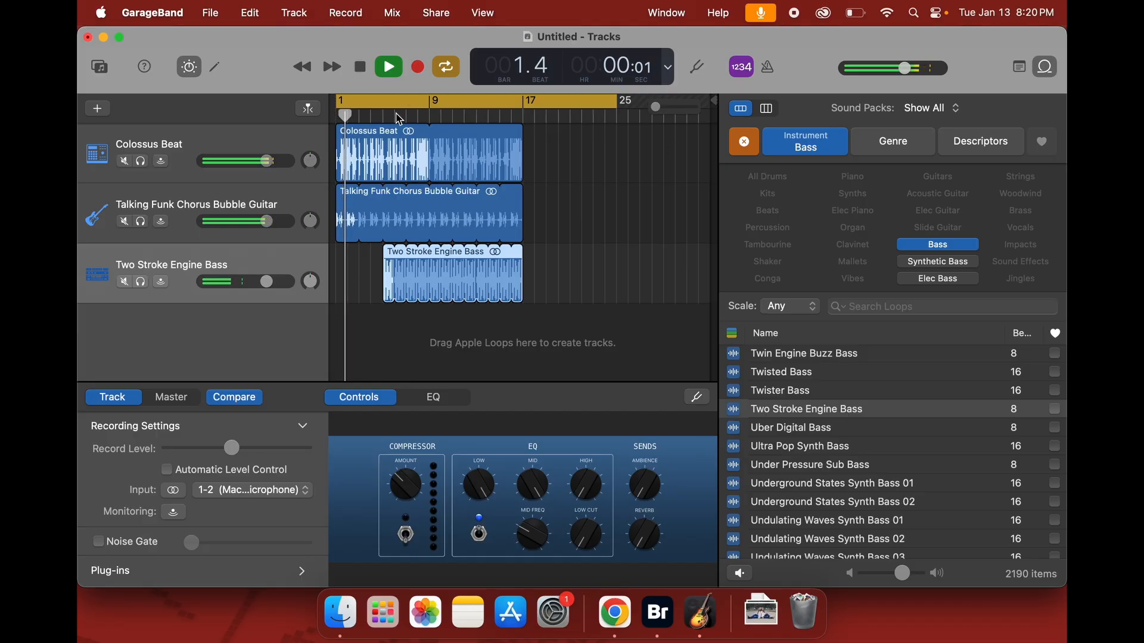
pyautogui.click(419, 114)
pyautogui.moveTo(910, 67); pyautogui.dragTo(882, 70)
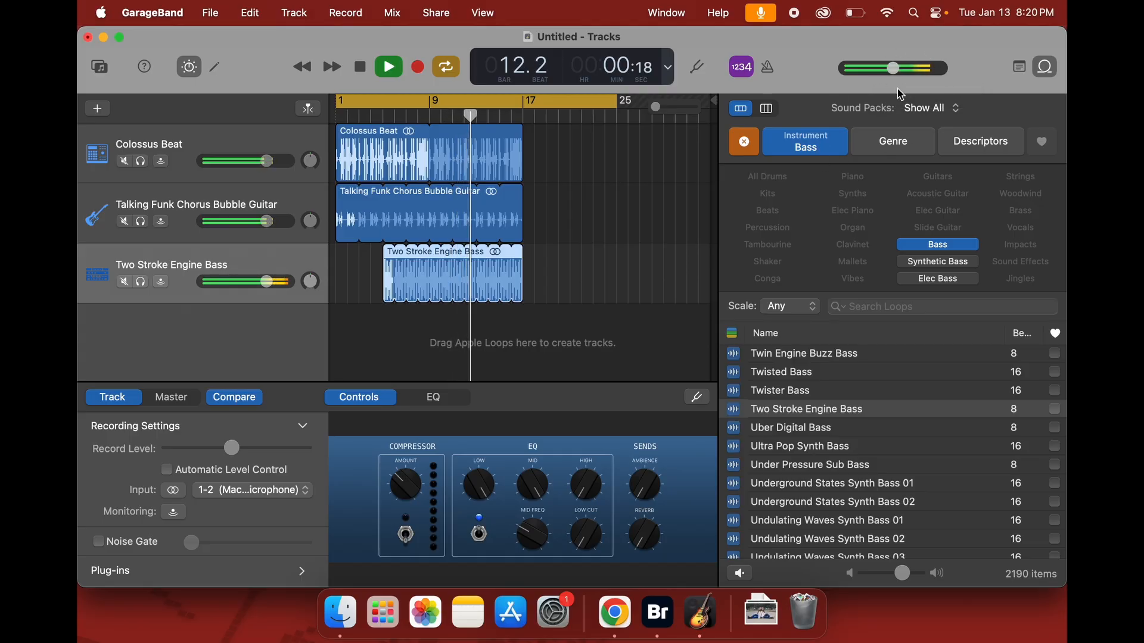
pyautogui.press('space')
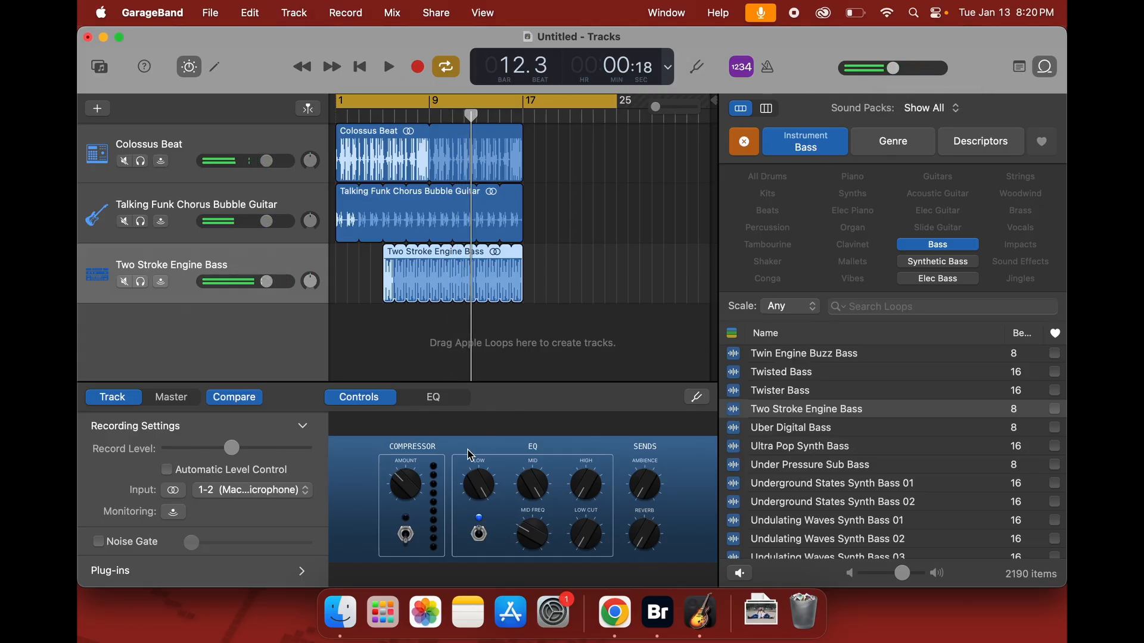
# - Examine the EQ curves of the bass and guitar tracks and return to the bass track's basic sound controls
pyautogui.click(452, 406)
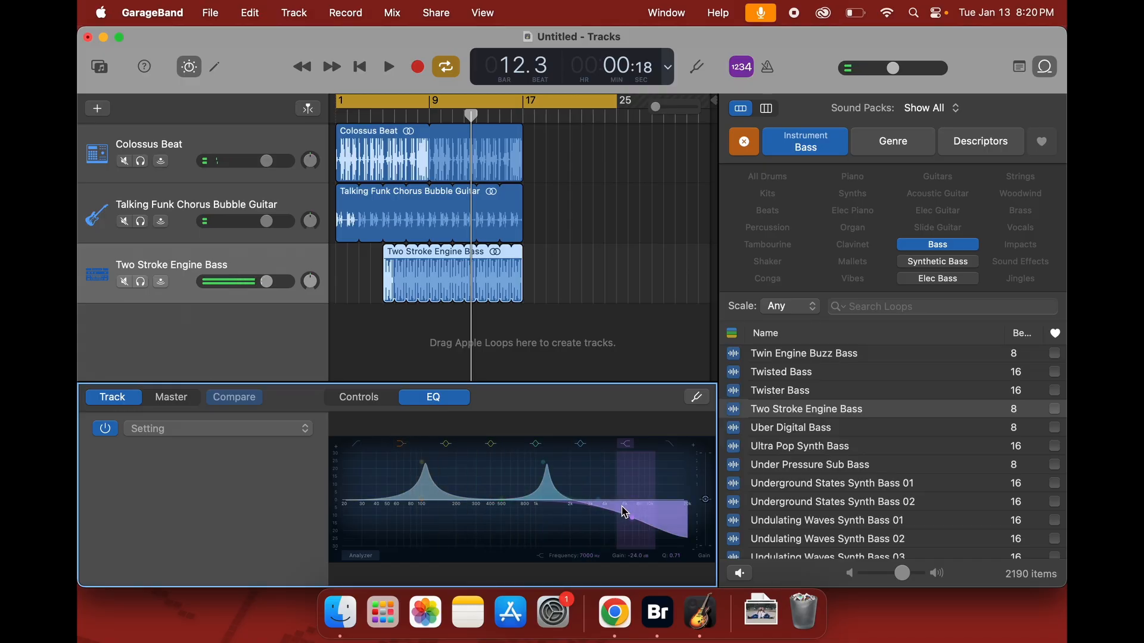
pyautogui.click(430, 319)
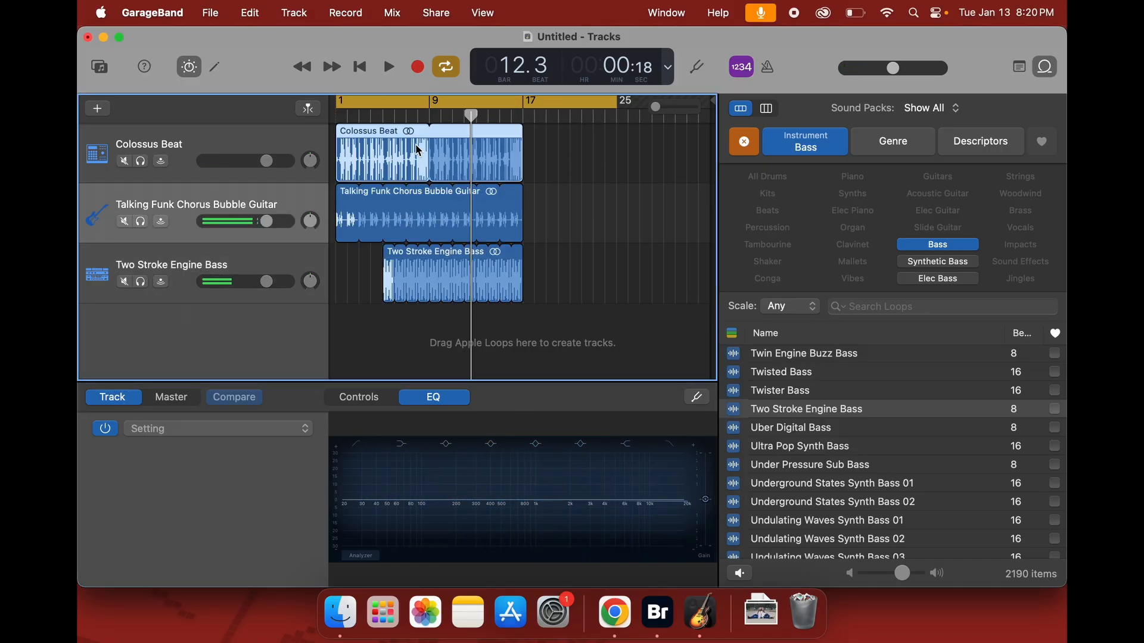
pyautogui.click(444, 280)
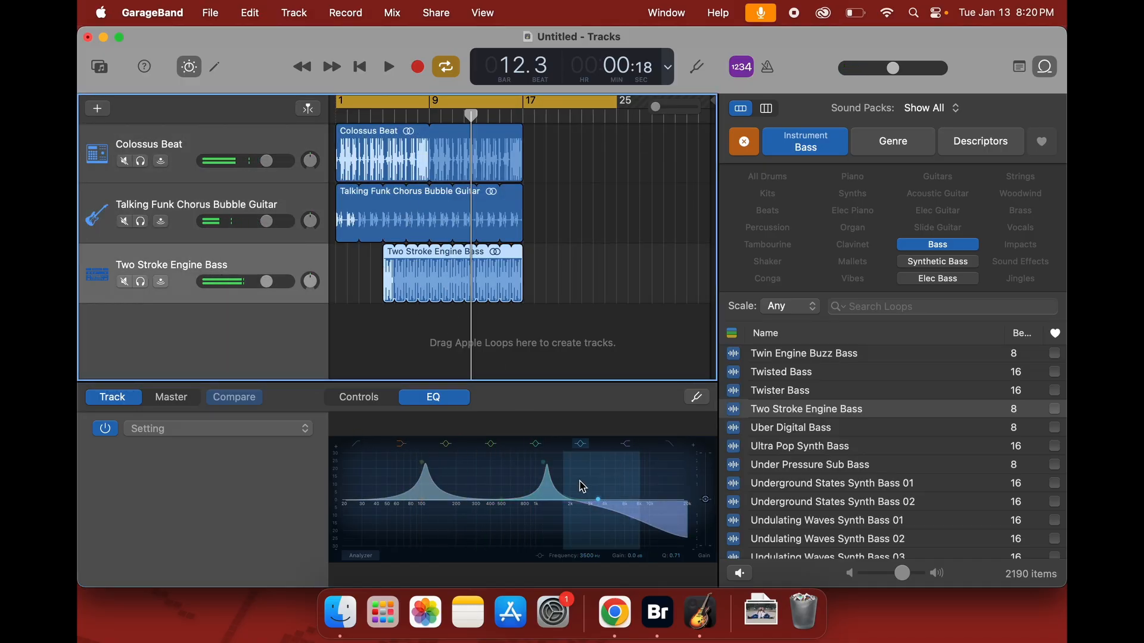
pyautogui.click(361, 399)
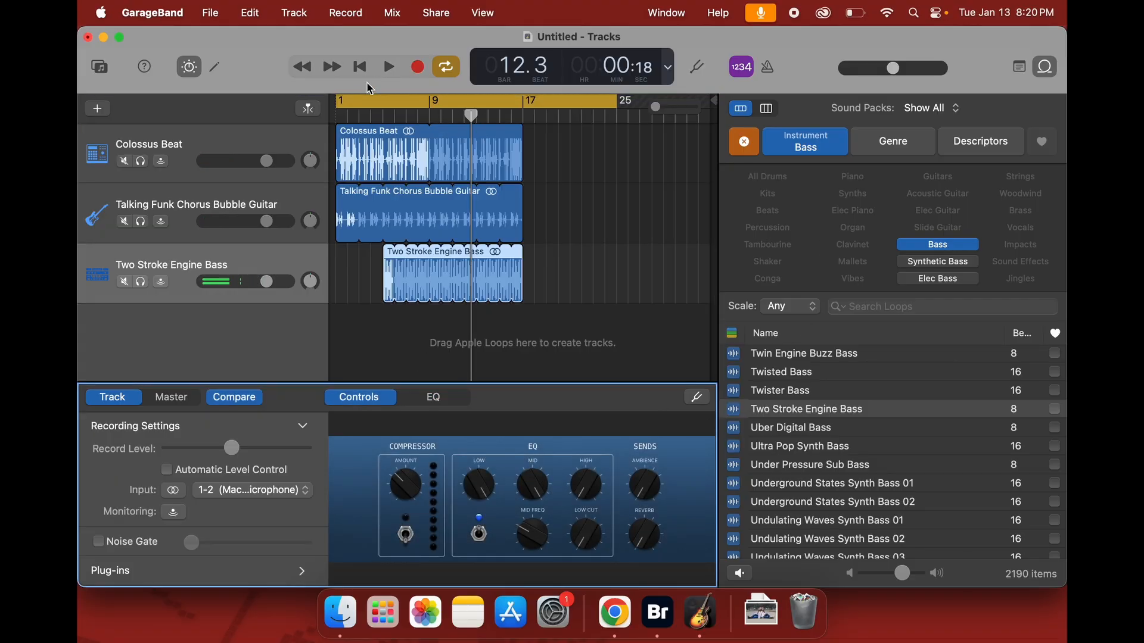
pyautogui.scroll(-1, 846, 469)
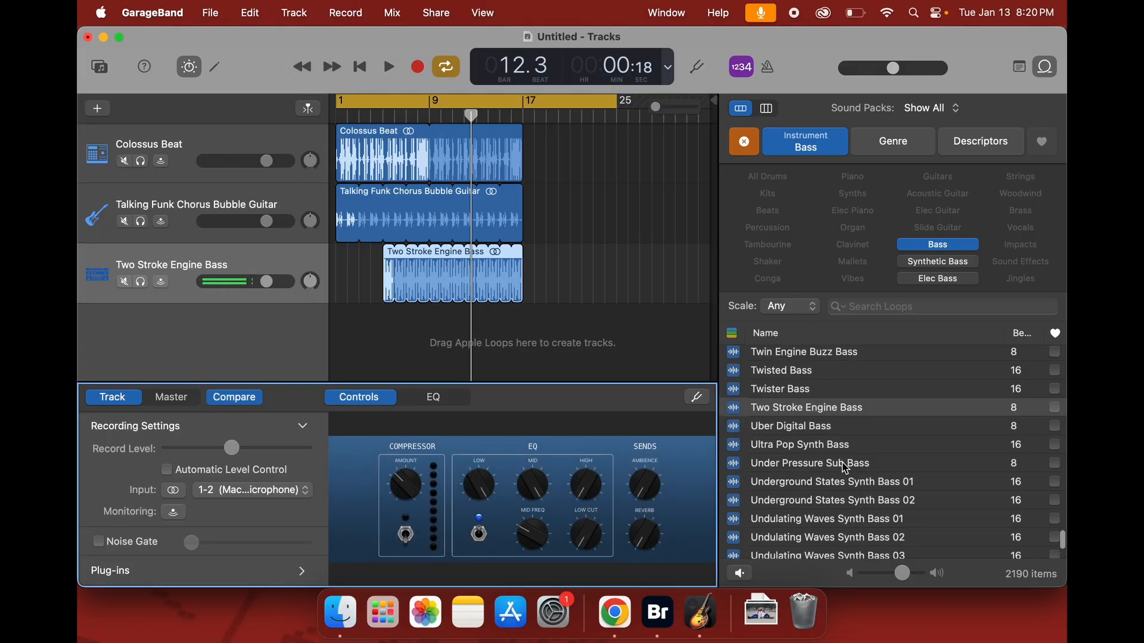
pyautogui.scroll(5, 789, 391)
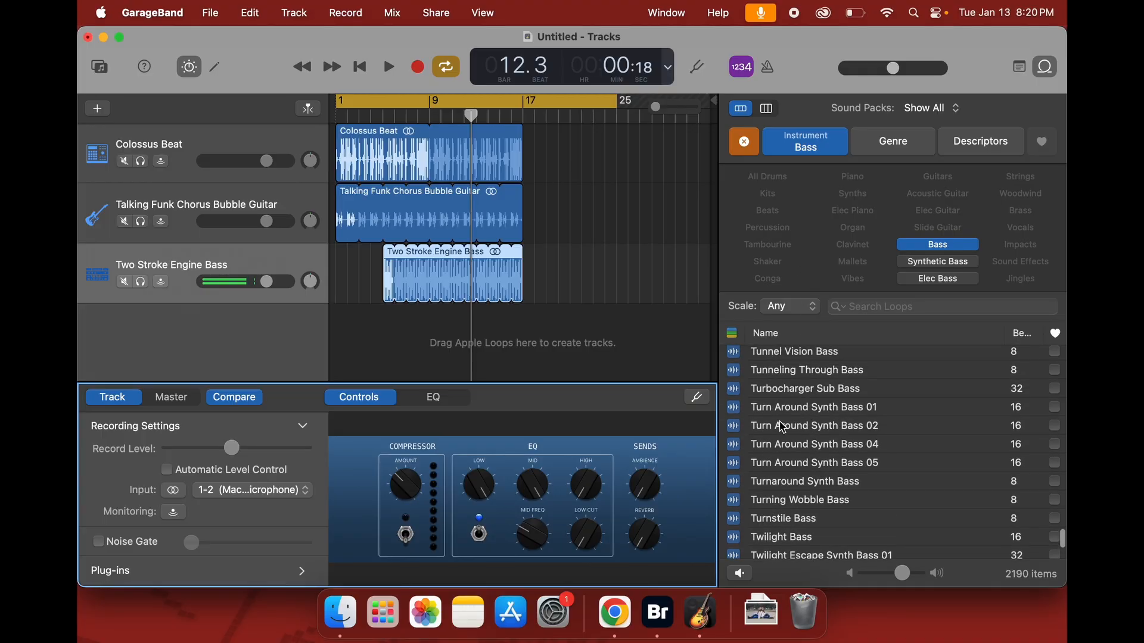
# - Copy the Colossus Beat drum region and paste it on its own track at bar 25
pyautogui.click(359, 194)
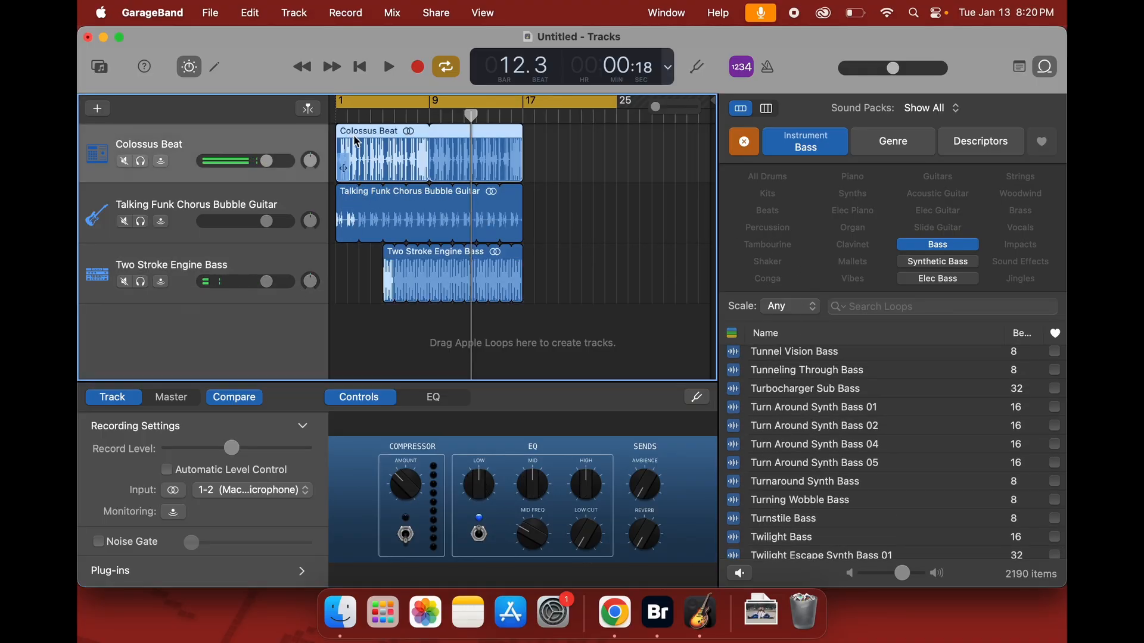
pyautogui.click(603, 143)
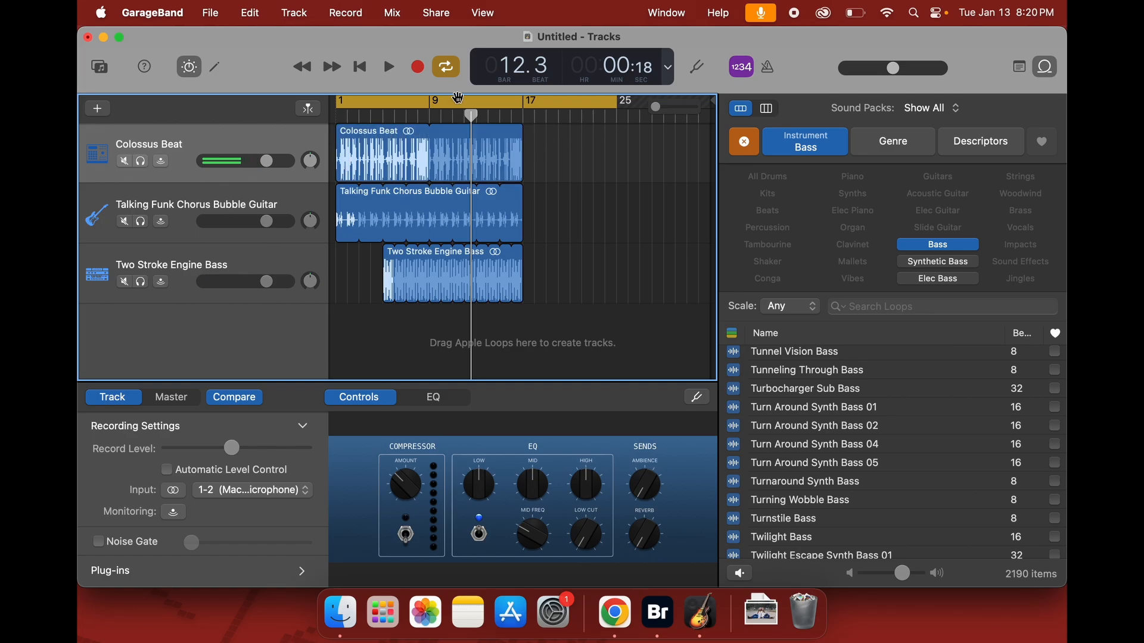
pyautogui.moveTo(470, 118); pyautogui.dragTo(617, 117)
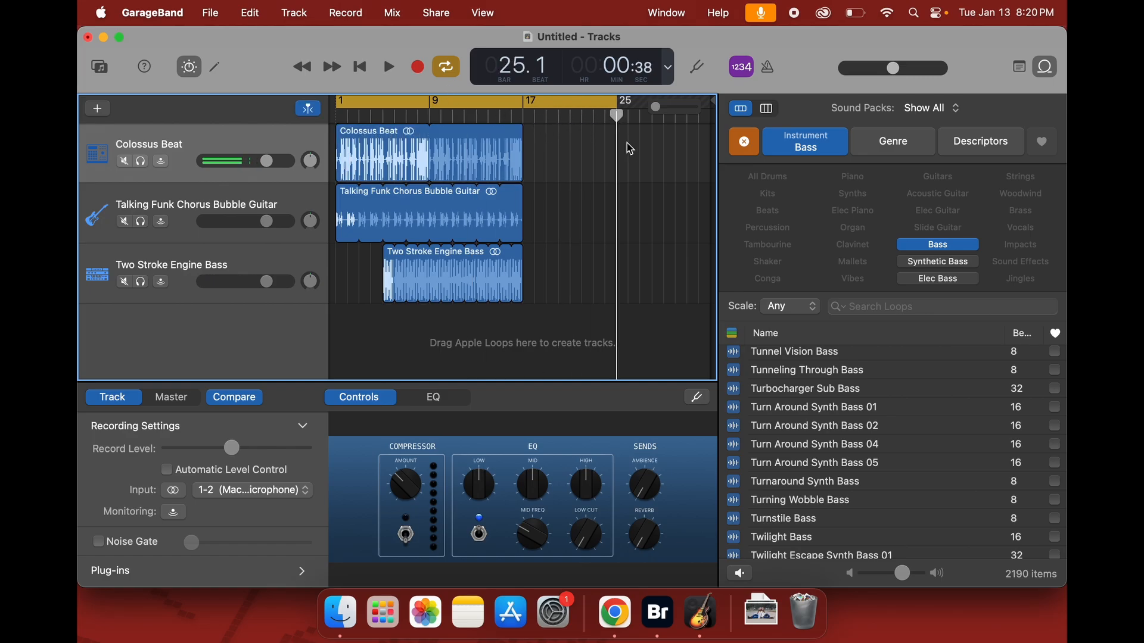
pyautogui.press('super+v')
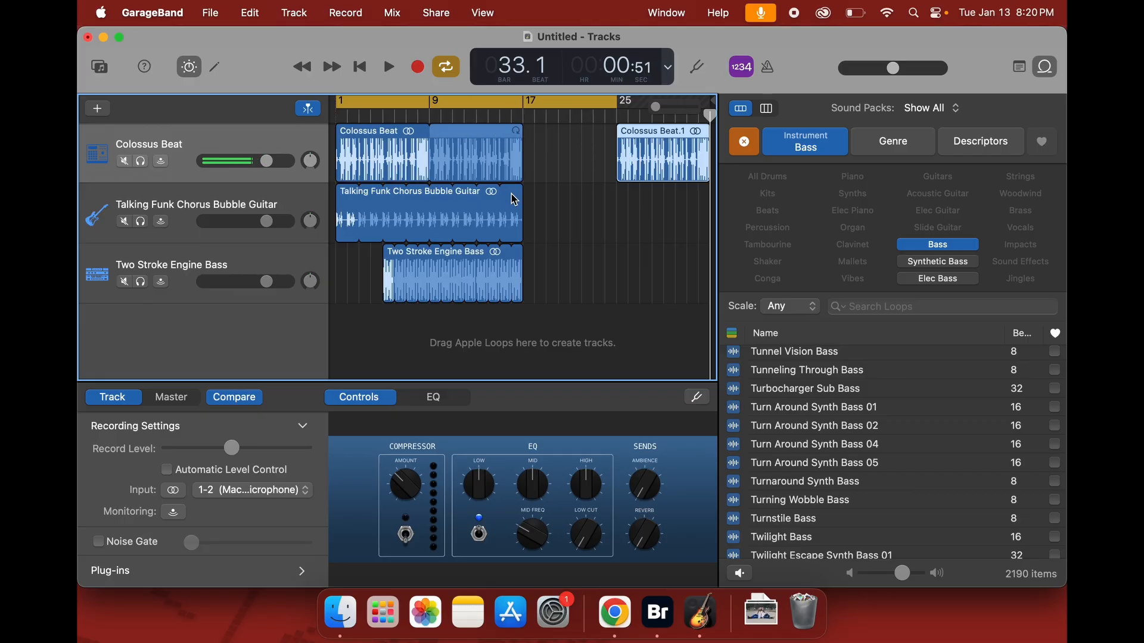
# - Copy the Talking Funk Chorus Bubble Guitar region and place the copy at bar 25 on its track
pyautogui.click(350, 203)
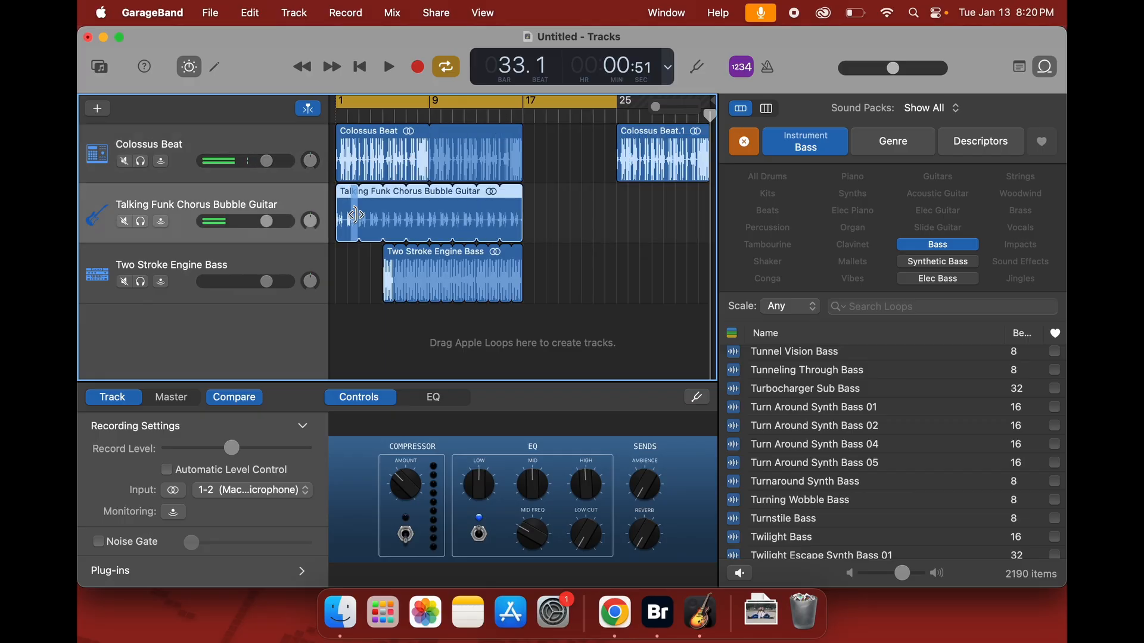
pyautogui.click(621, 198)
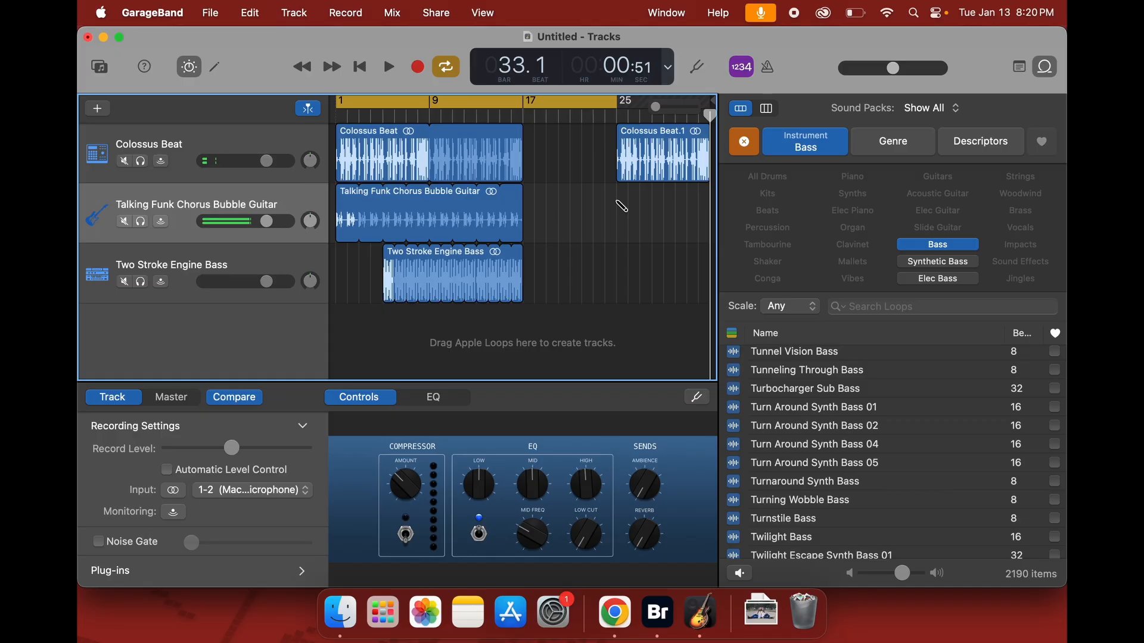
pyautogui.press('super+v')
pyautogui.moveTo(702, 200); pyautogui.dragTo(607, 200)
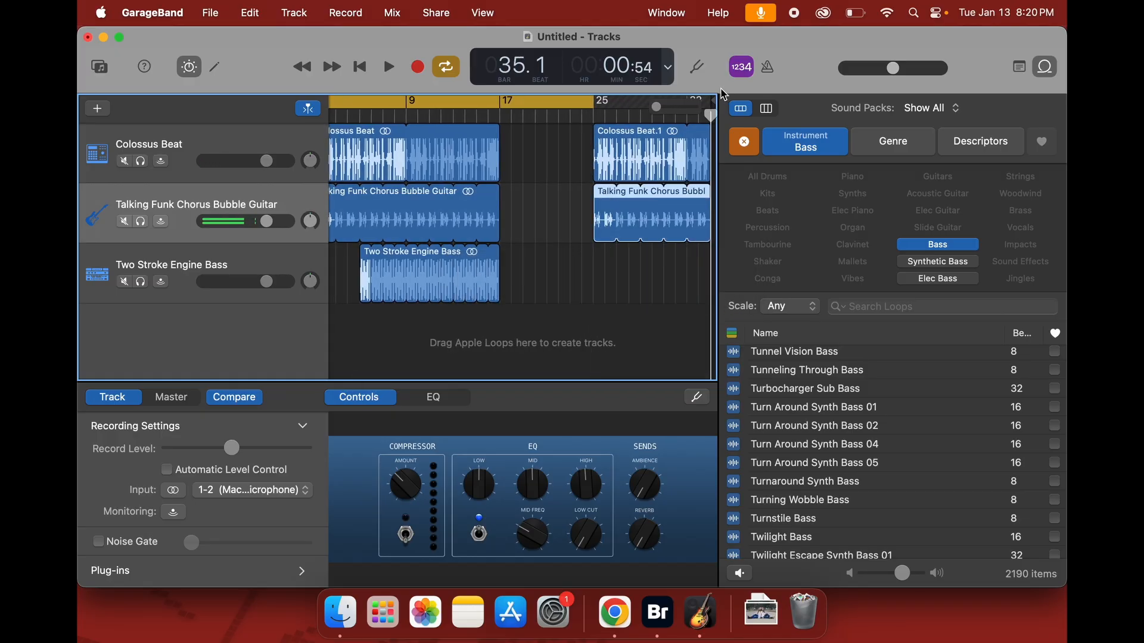
# - Extend the project's end to about bar 65 and stretch the cycle area to bar 41, where the copied regions end
pyautogui.moveTo(654, 114); pyautogui.dragTo(728, 127)
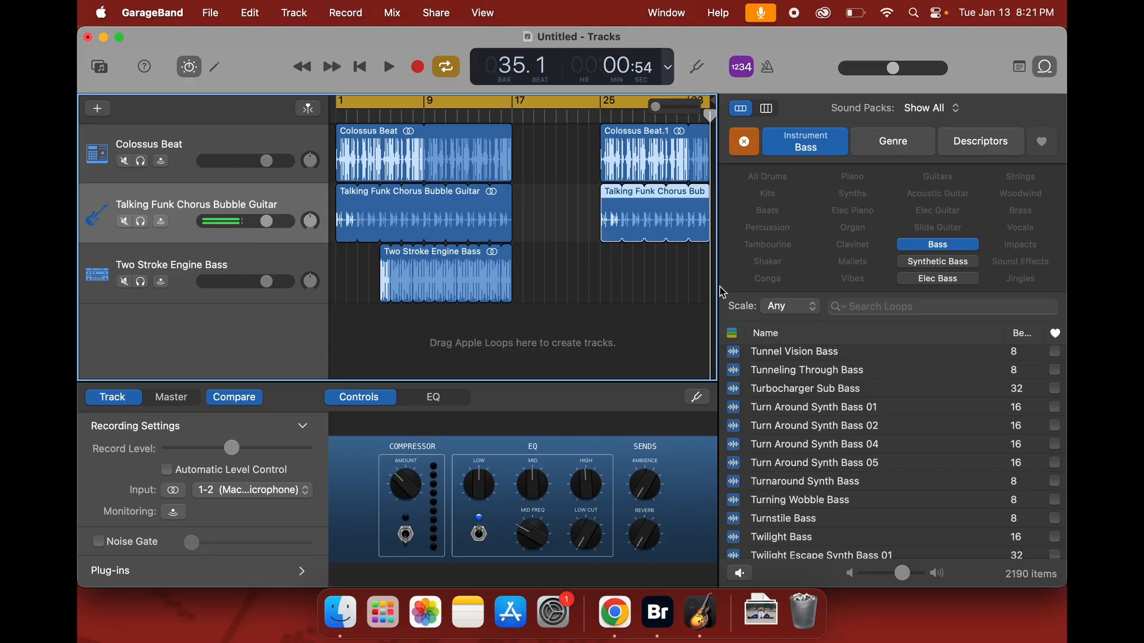
pyautogui.moveTo(725, 284); pyautogui.dragTo(981, 266)
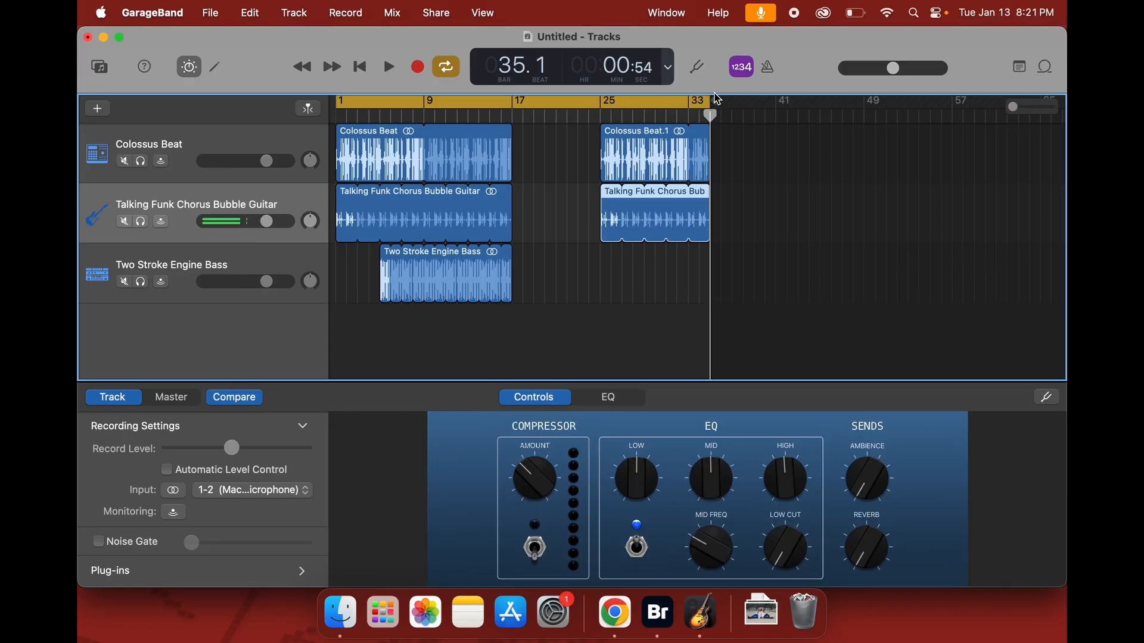
pyautogui.moveTo(707, 100); pyautogui.dragTo(708, 100)
pyautogui.moveTo(792, 102); pyautogui.dragTo(1036, 127)
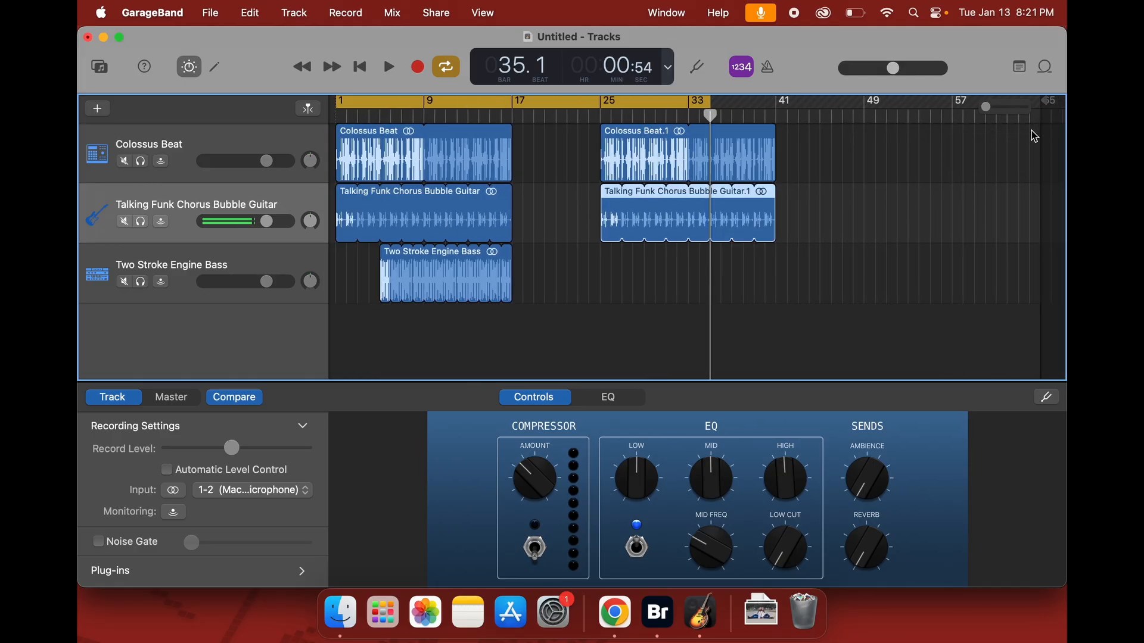
pyautogui.moveTo(714, 106); pyautogui.dragTo(776, 106)
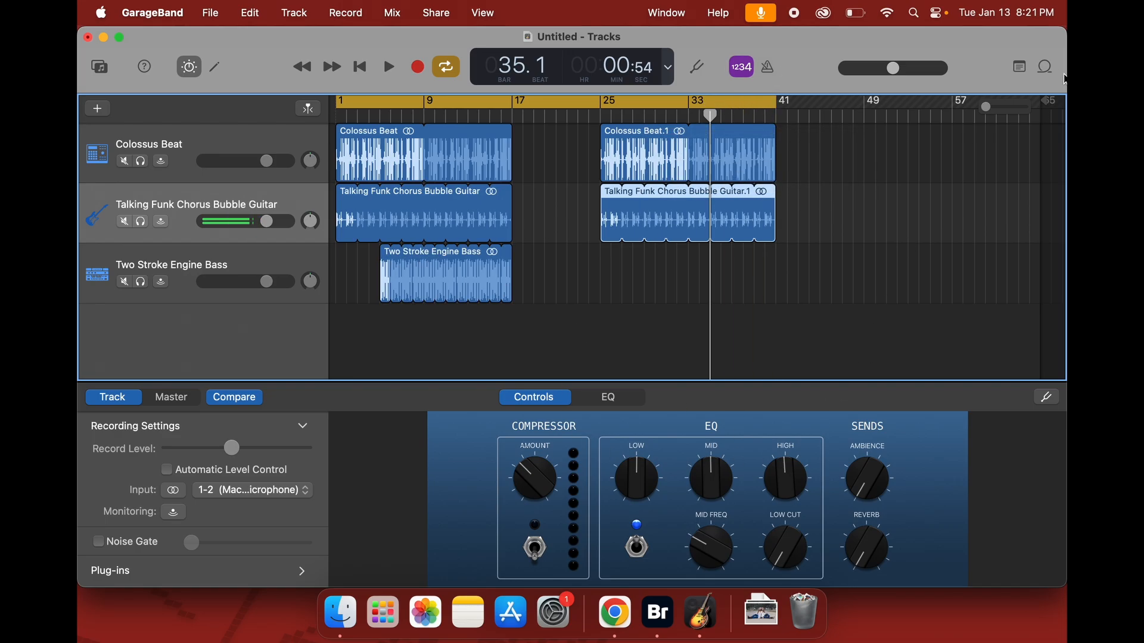
# - Reopen the loop browser and filter the Apple Loops by the Piano instrument
pyautogui.click(1047, 66)
pyautogui.scroll(1, 832, 516)
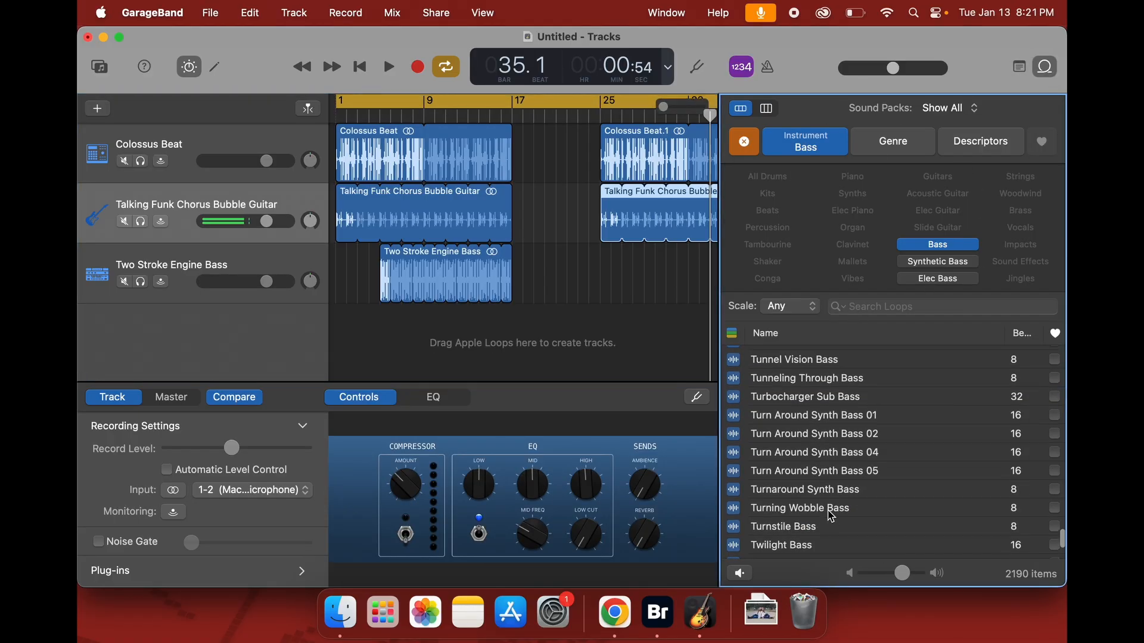
pyautogui.click(757, 149)
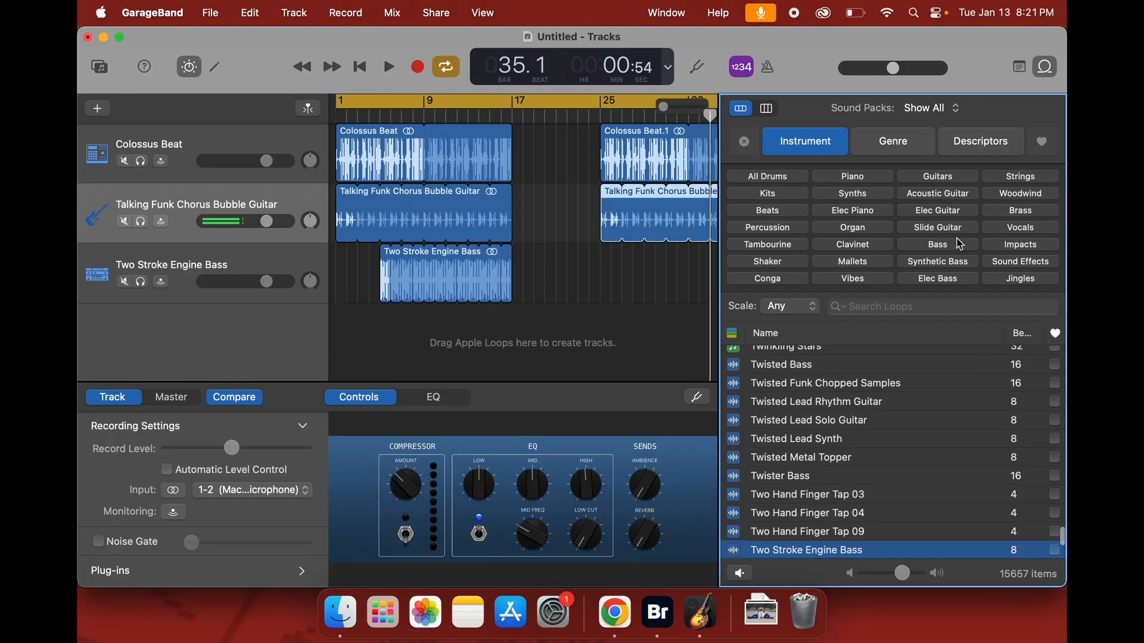
pyautogui.click(959, 178)
pyautogui.click(757, 147)
pyautogui.click(855, 179)
# - Preview several piano loops, including Watercolor Paint Piano, Warm Fireside Acoustic Piano, Tears In Rain Piano, Talking Funk Chorus Piano and Supernatural Echo Piano 01
pyautogui.click(806, 420)
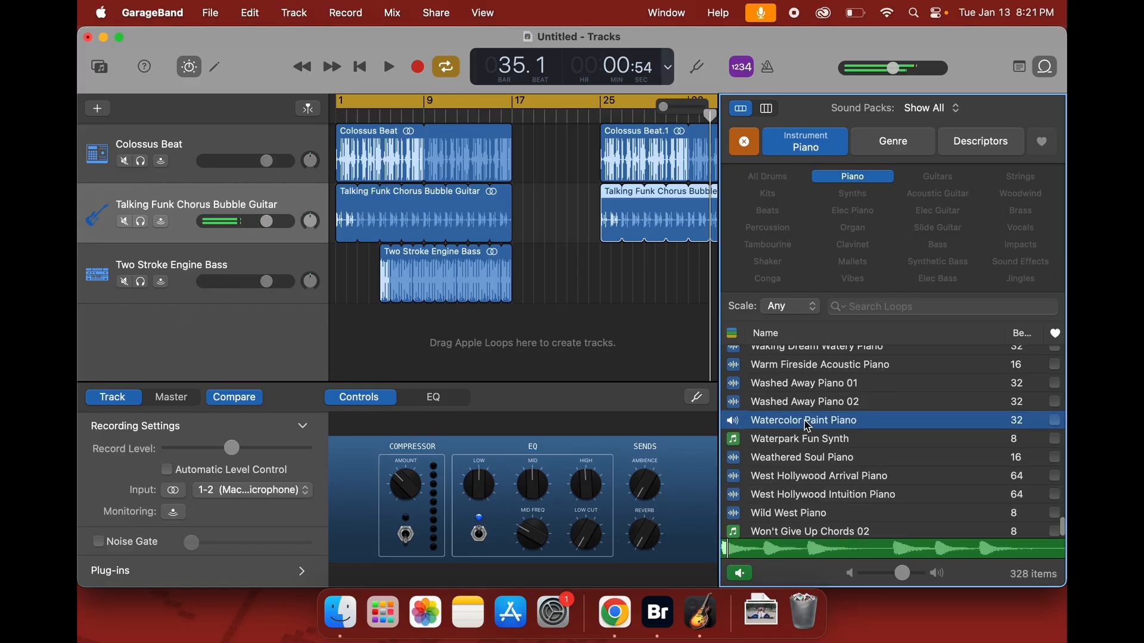
pyautogui.scroll(3, 798, 423)
pyautogui.click(788, 420)
pyautogui.click(802, 438)
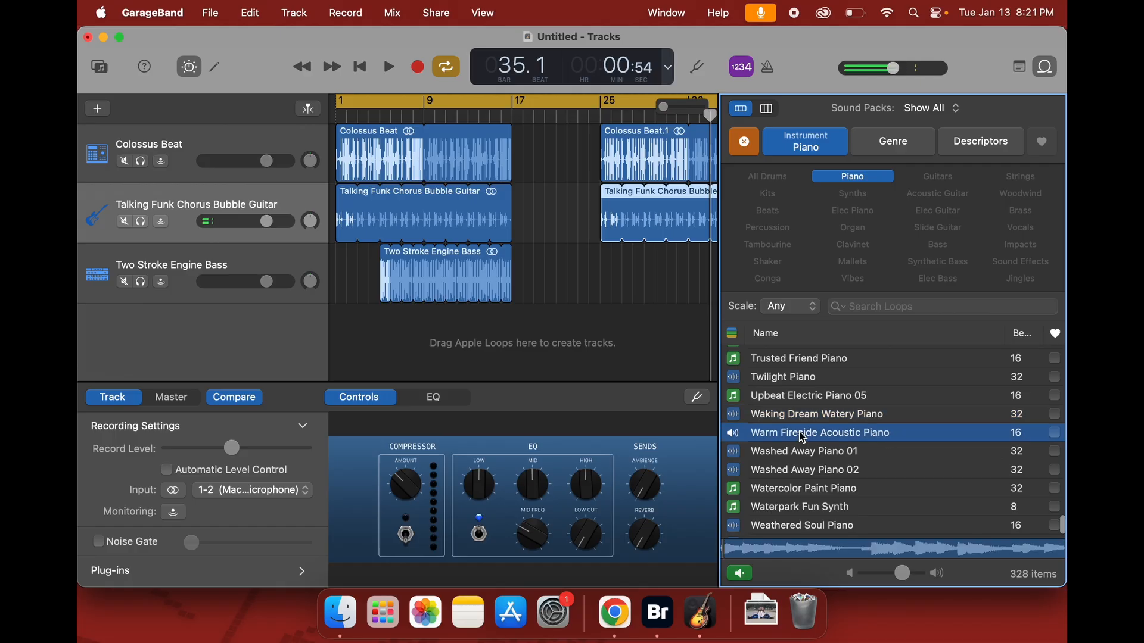
pyautogui.click(787, 469)
pyautogui.scroll(5, 787, 469)
pyautogui.click(788, 468)
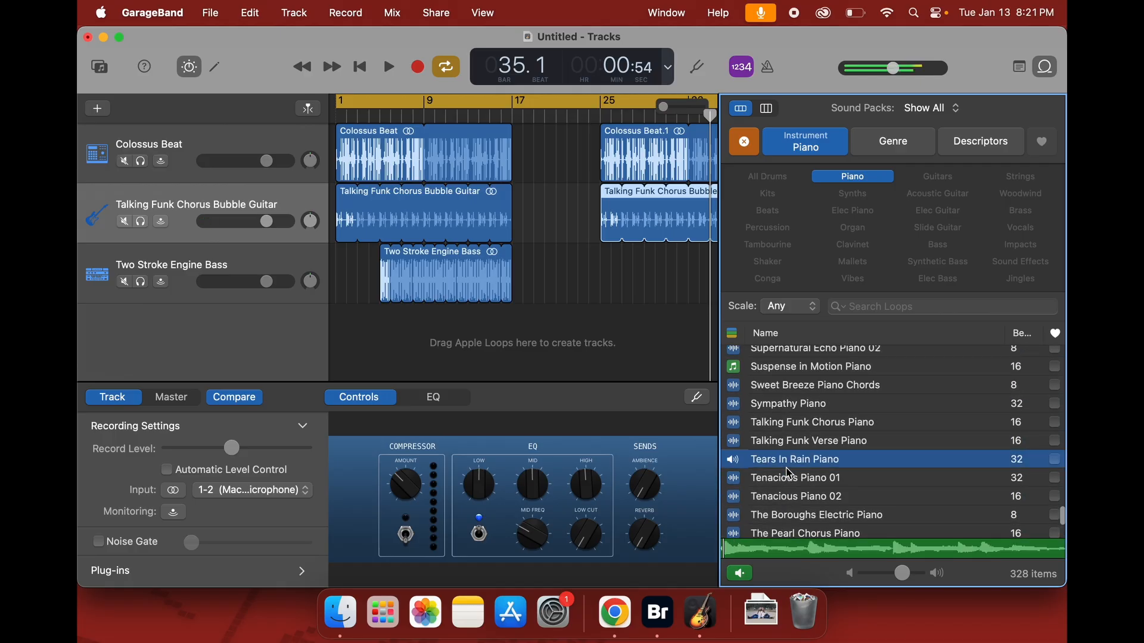
pyautogui.click(790, 423)
pyautogui.scroll(2, 789, 423)
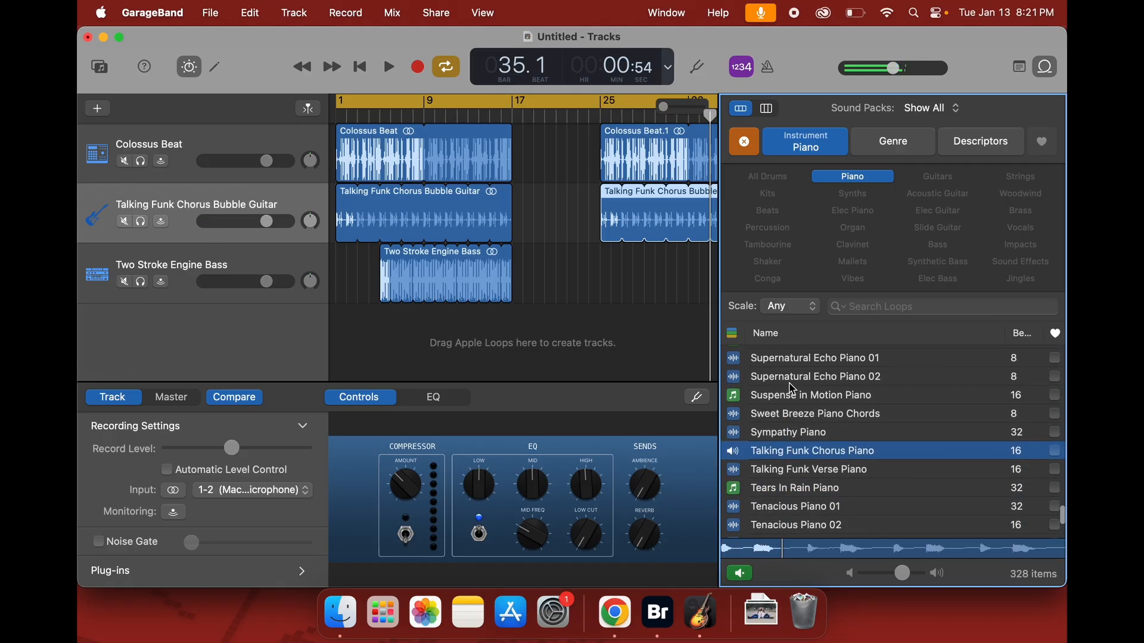
pyautogui.scroll(2, 792, 422)
pyautogui.click(792, 421)
pyautogui.press('Up')
# - Preview the Star Power Prepared Piano 01 loop and add it on a new track at bar 17
pyautogui.scroll(3, 782, 419)
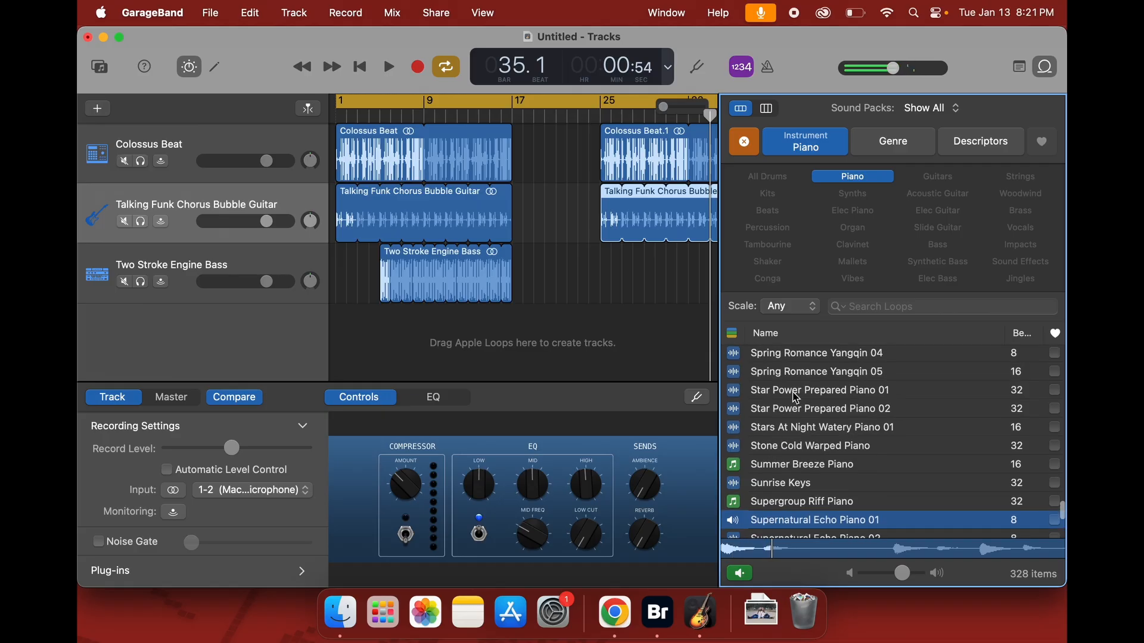
pyautogui.click(796, 393)
pyautogui.moveTo(789, 393); pyautogui.dragTo(524, 286)
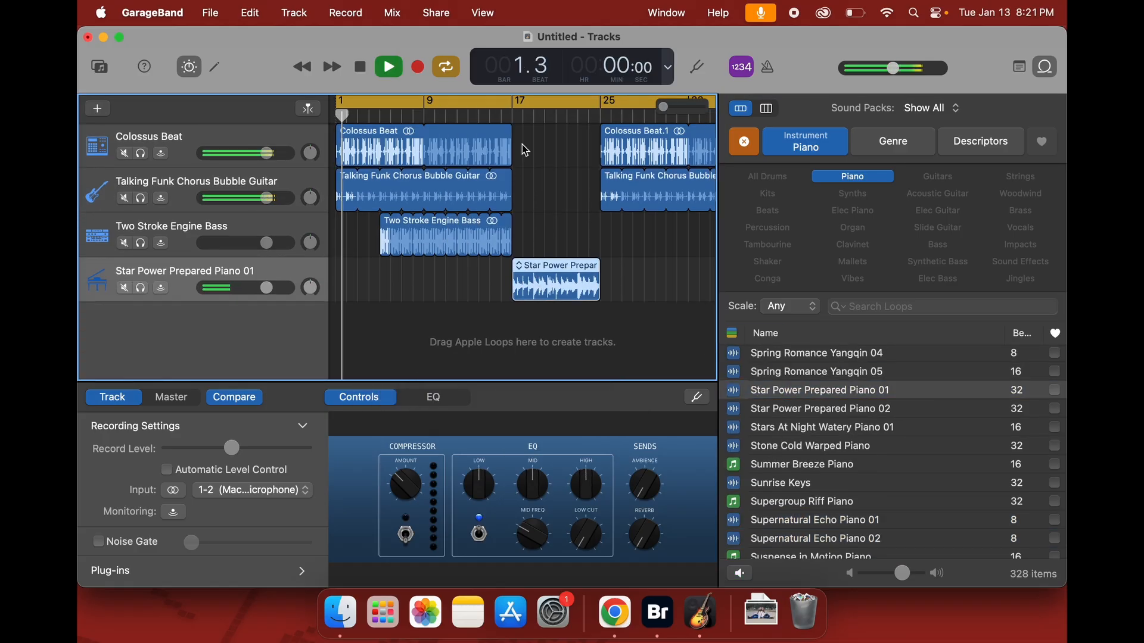
# - Turn off the cycle and extend the bass loop to about bar 20 over the start of the piano, playing the transition
pyautogui.click(516, 113)
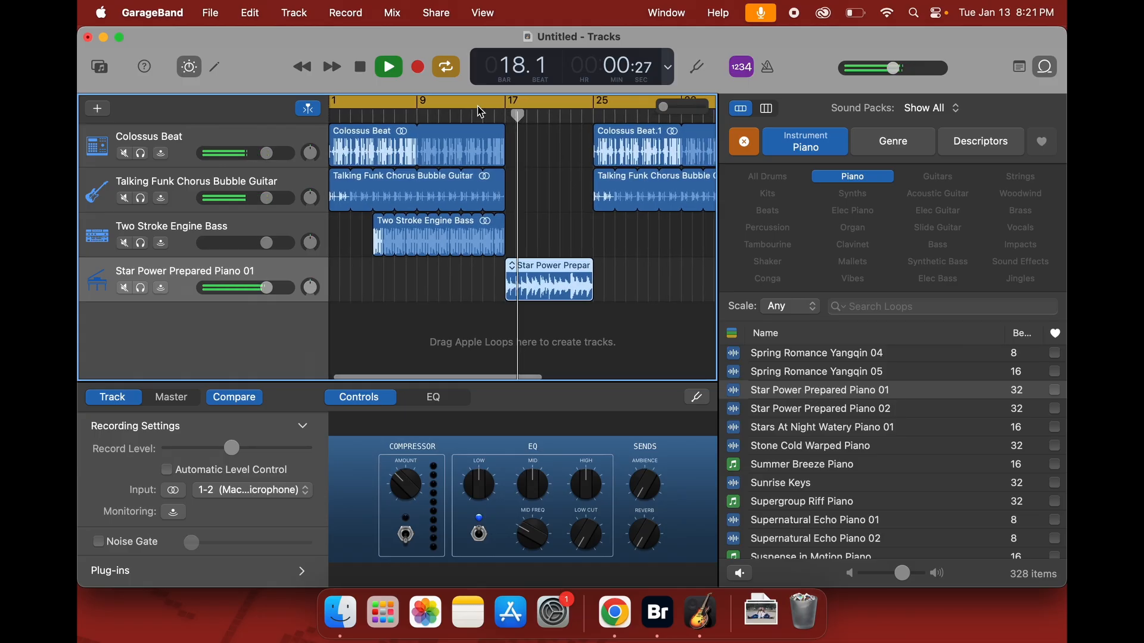
pyautogui.click(516, 102)
pyautogui.click(489, 113)
pyautogui.moveTo(517, 142)
pyautogui.mouseDown()
pyautogui.moveTo(580, 143)
pyautogui.moveTo(500, 148)
pyautogui.moveTo(512, 149)
pyautogui.mouseUp()
pyautogui.moveTo(513, 235); pyautogui.dragTo(540, 232)
pyautogui.moveTo(548, 232); pyautogui.dragTo(525, 234)
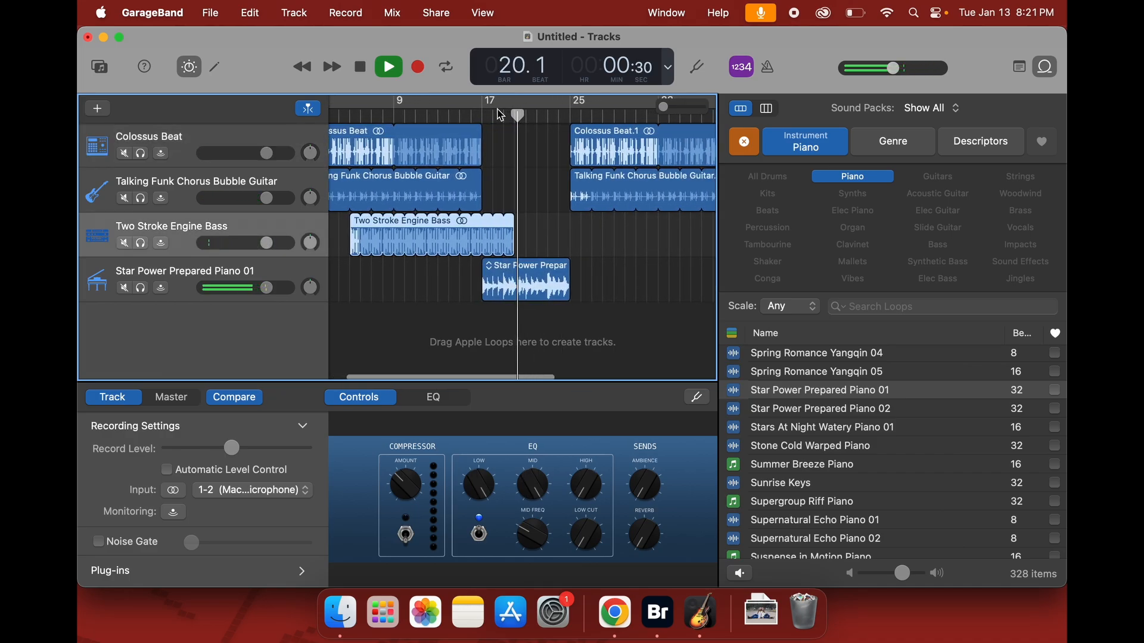
pyautogui.click(467, 113)
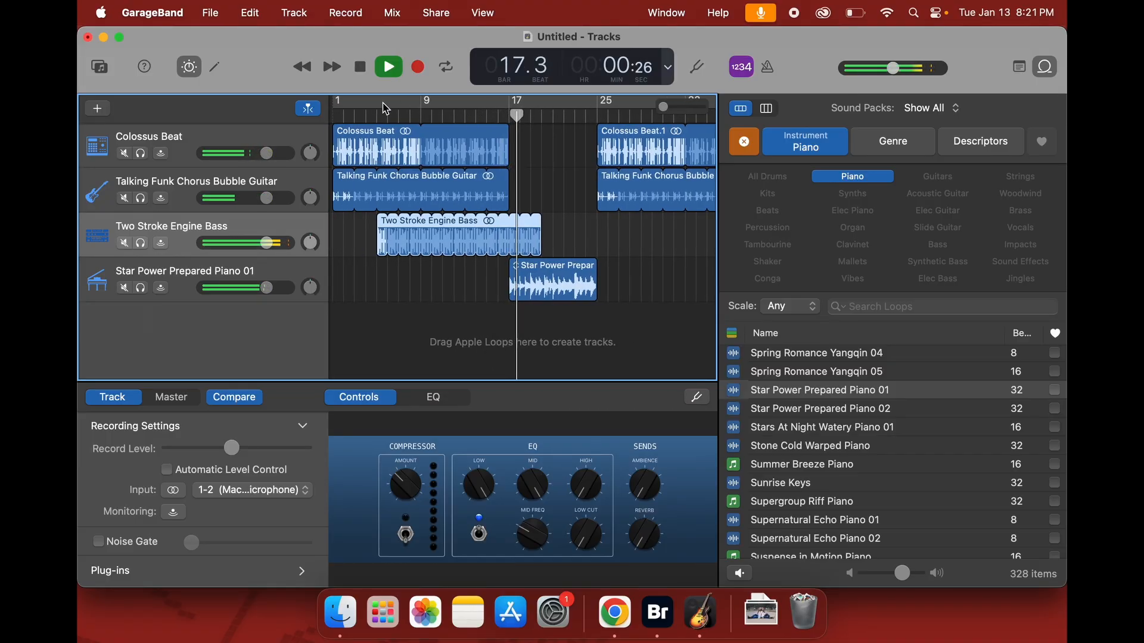
# - Lower the Two Stroke Engine Bass track's volume to slightly below mid-range, checking the balance by playing from around bar 3
pyautogui.click(534, 287)
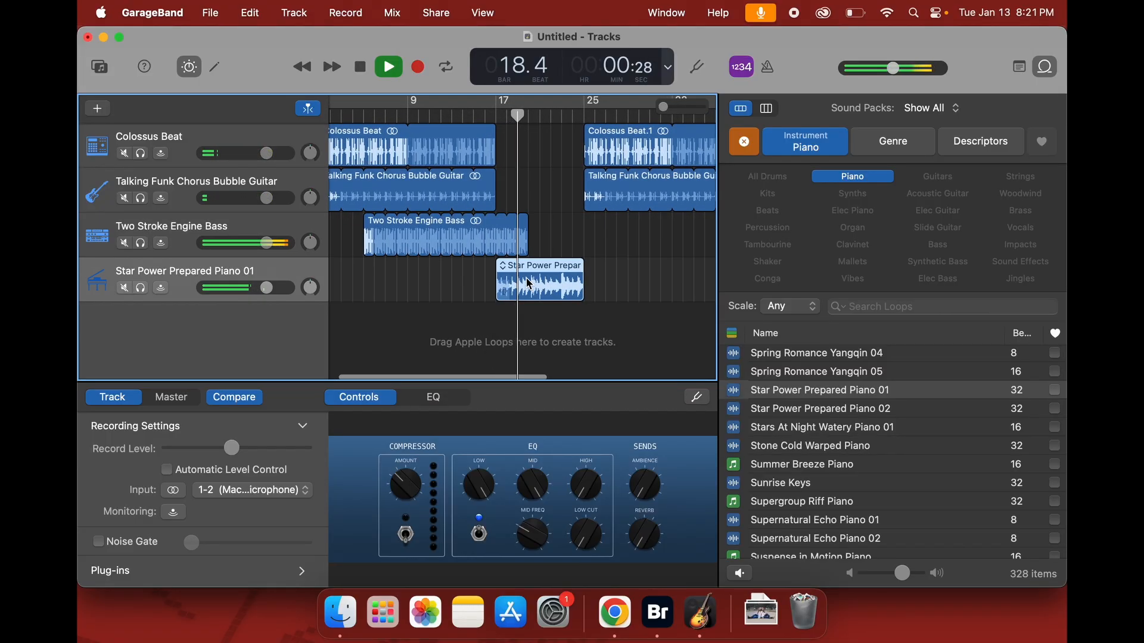
pyautogui.moveTo(267, 242); pyautogui.dragTo(240, 242)
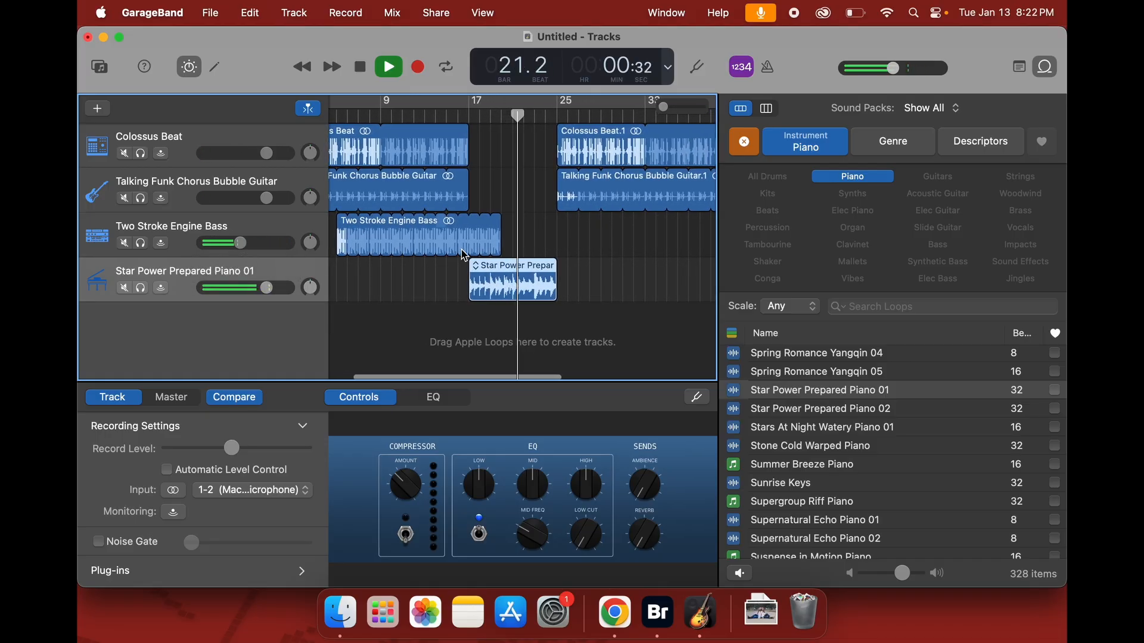
pyautogui.press('space')
pyautogui.hscroll(-3, 399, 184)
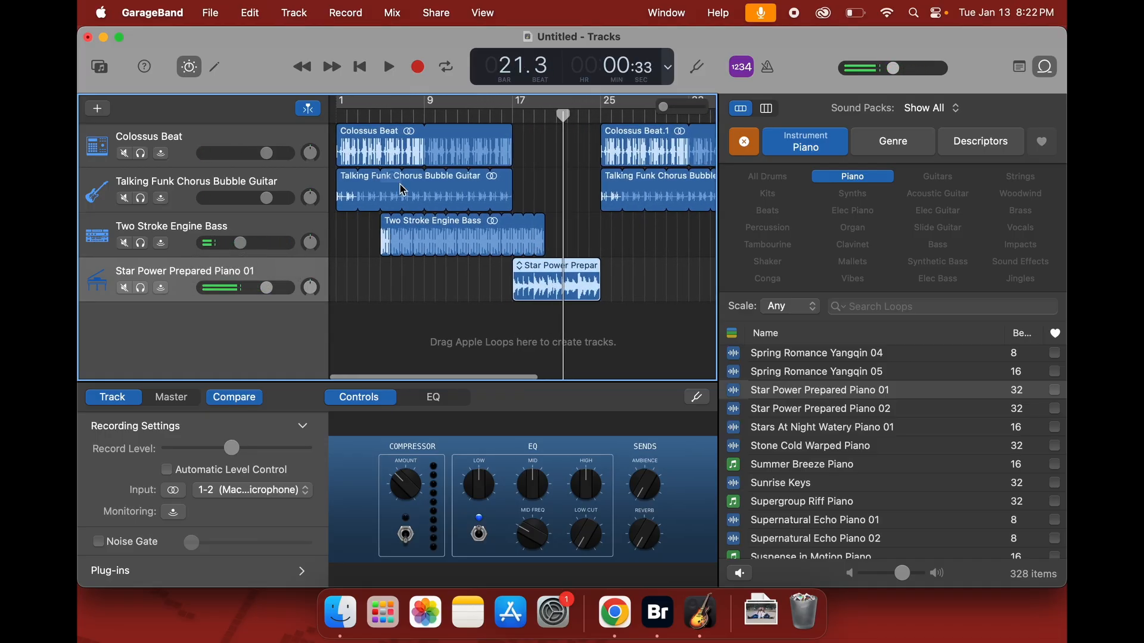
pyautogui.click(365, 111)
pyautogui.press('space')
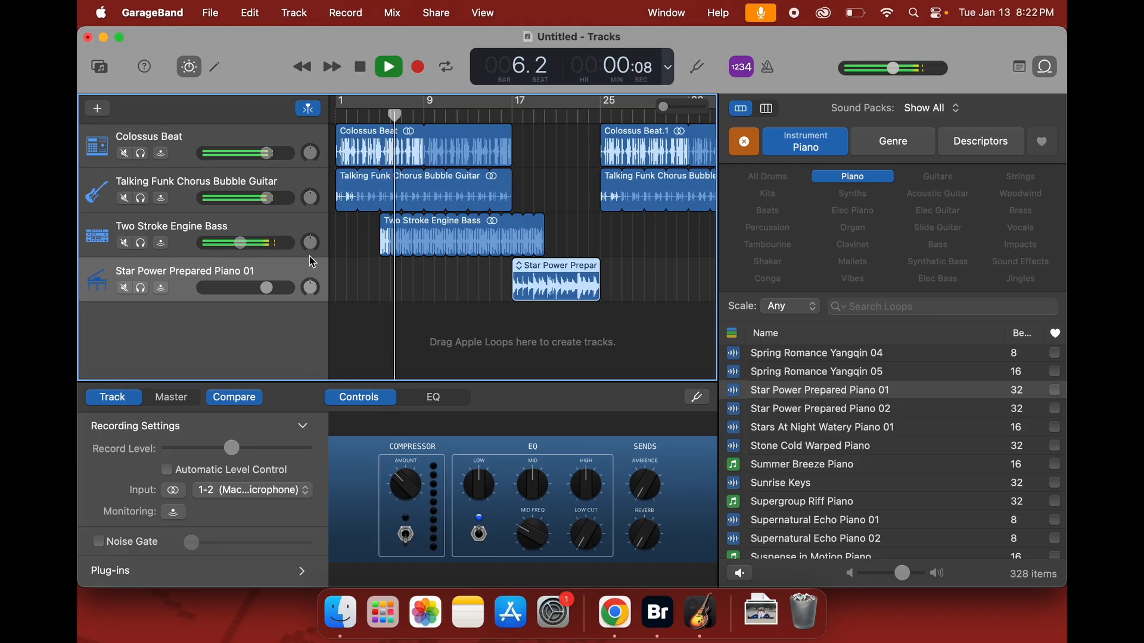
pyautogui.moveTo(250, 252); pyautogui.dragTo(246, 253)
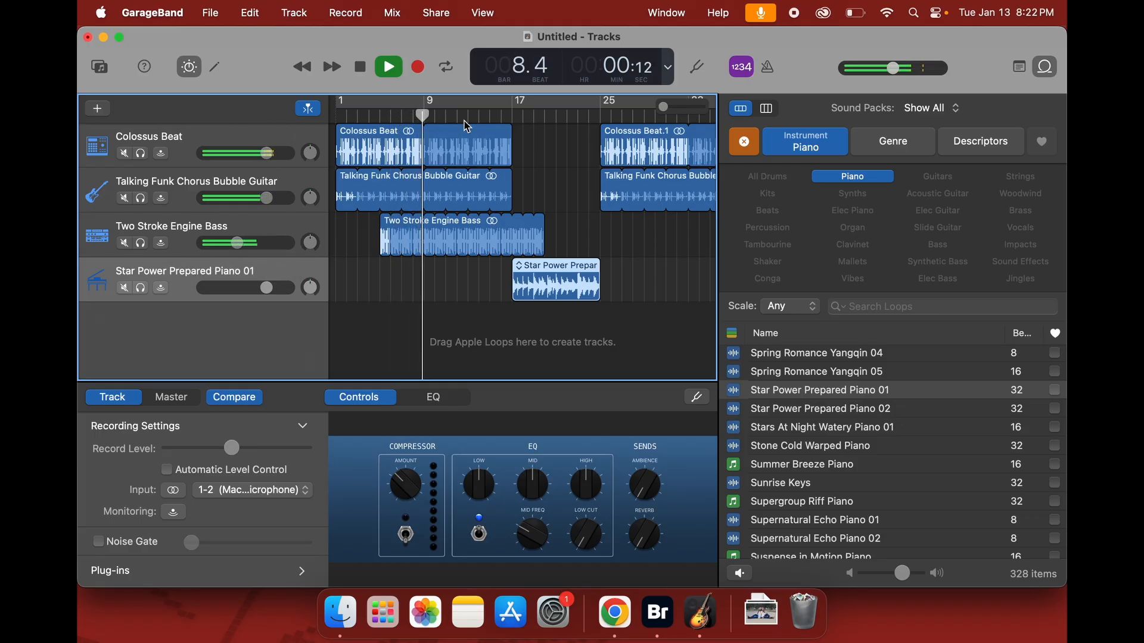
# - Turn the cycle back on and raise the Star Power Prepared Piano 01 track's volume slightly while playing through to bar 25
pyautogui.click(442, 70)
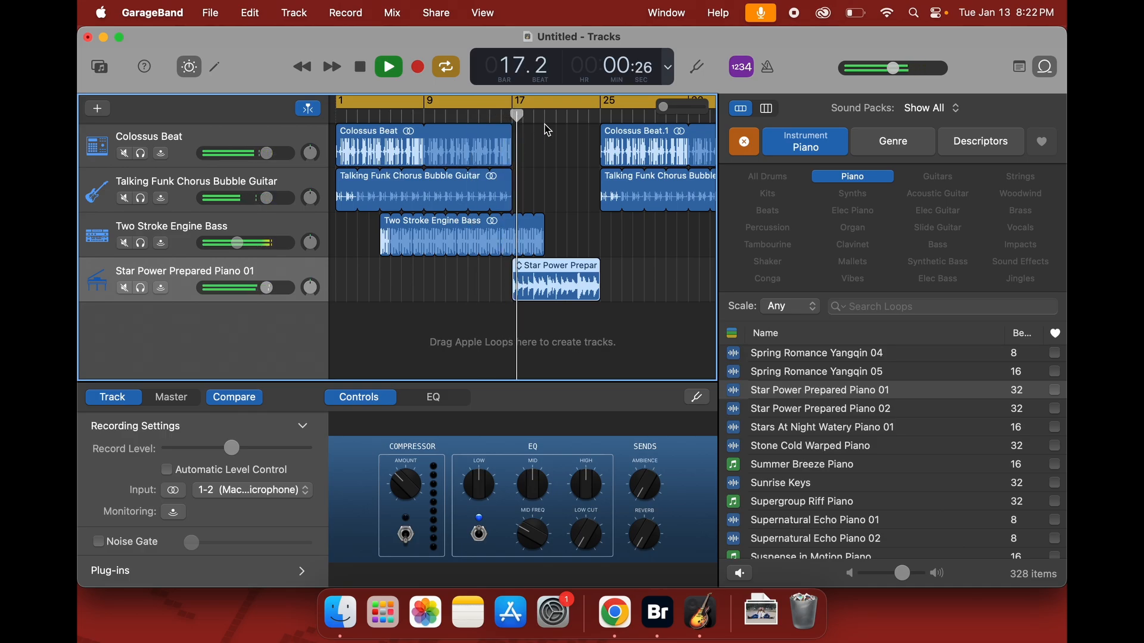
pyautogui.hscroll(2, 548, 130)
pyautogui.moveTo(266, 298); pyautogui.dragTo(295, 294)
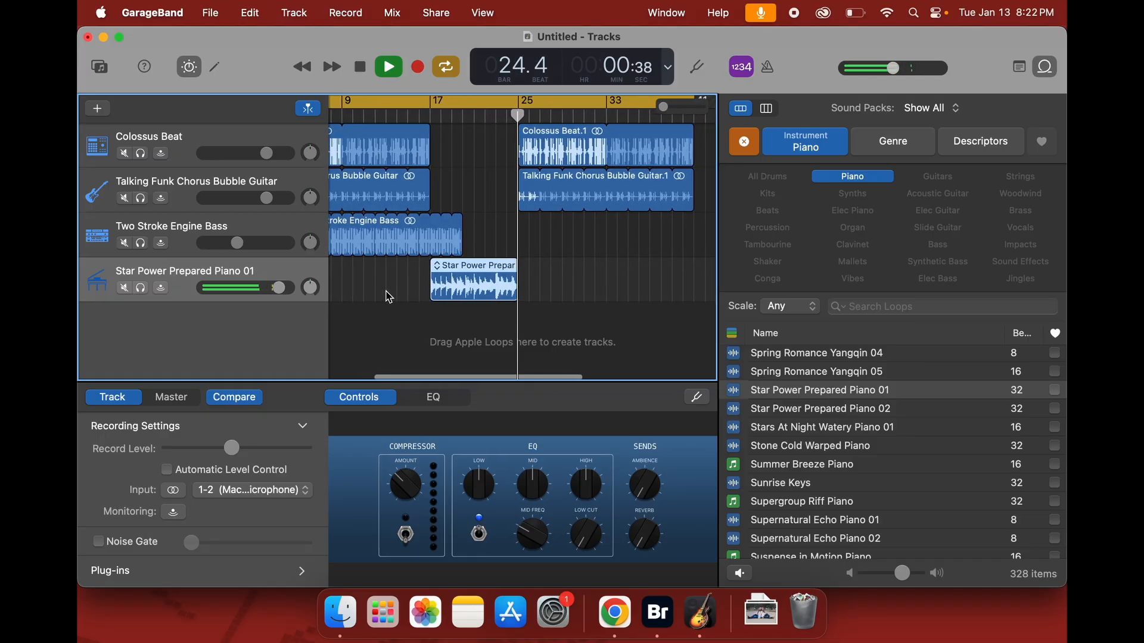
pyautogui.press('space')
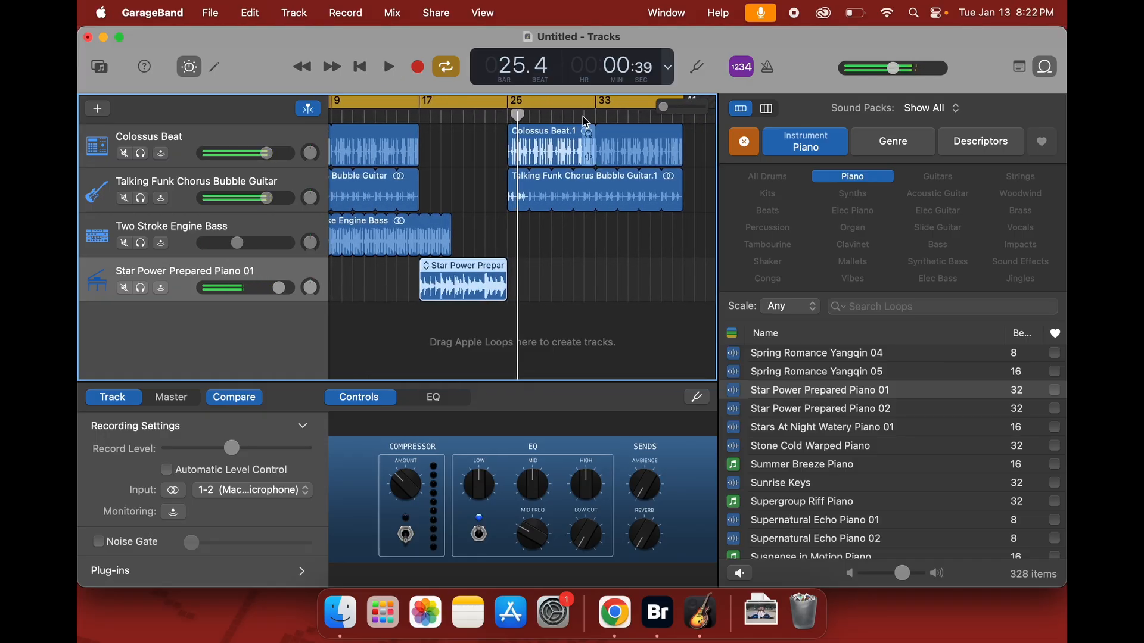
# - Export the song to disk in the GarageBand folder as an MP3 at High Quality (192 kbit/s)
pyautogui.hscroll(3, 562, 240)
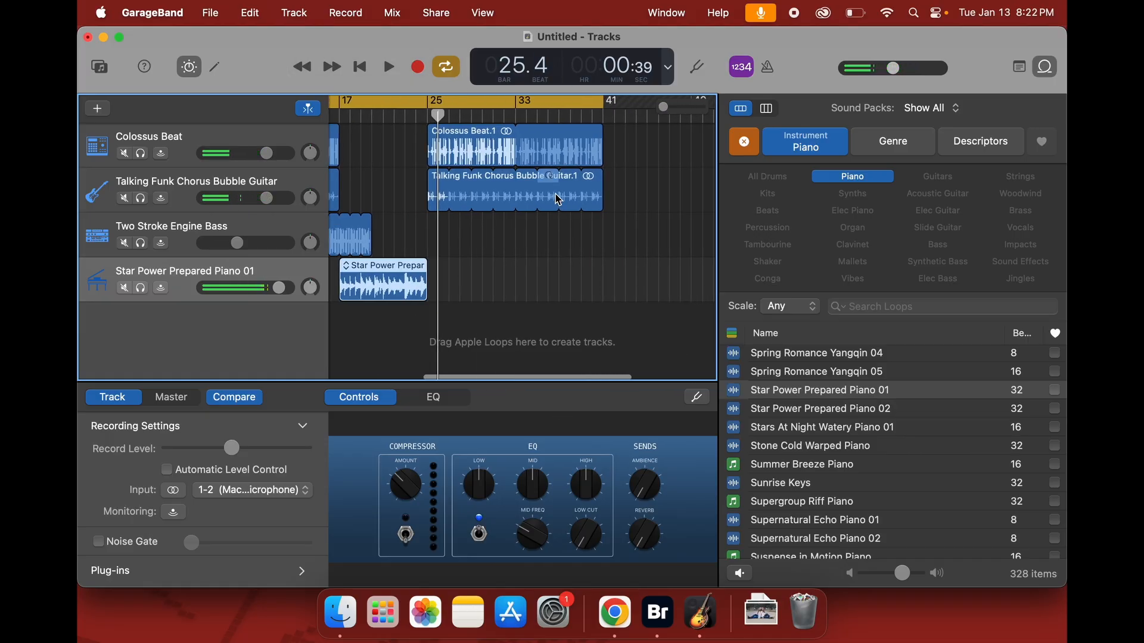
pyautogui.hscroll(-6, 581, 238)
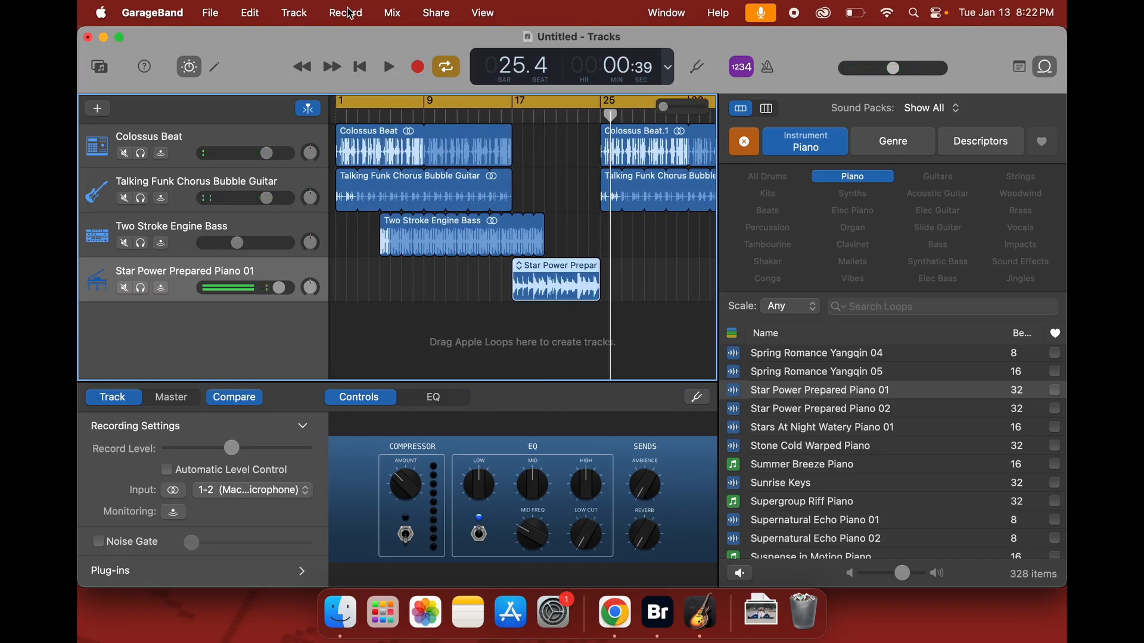
pyautogui.click(436, 18)
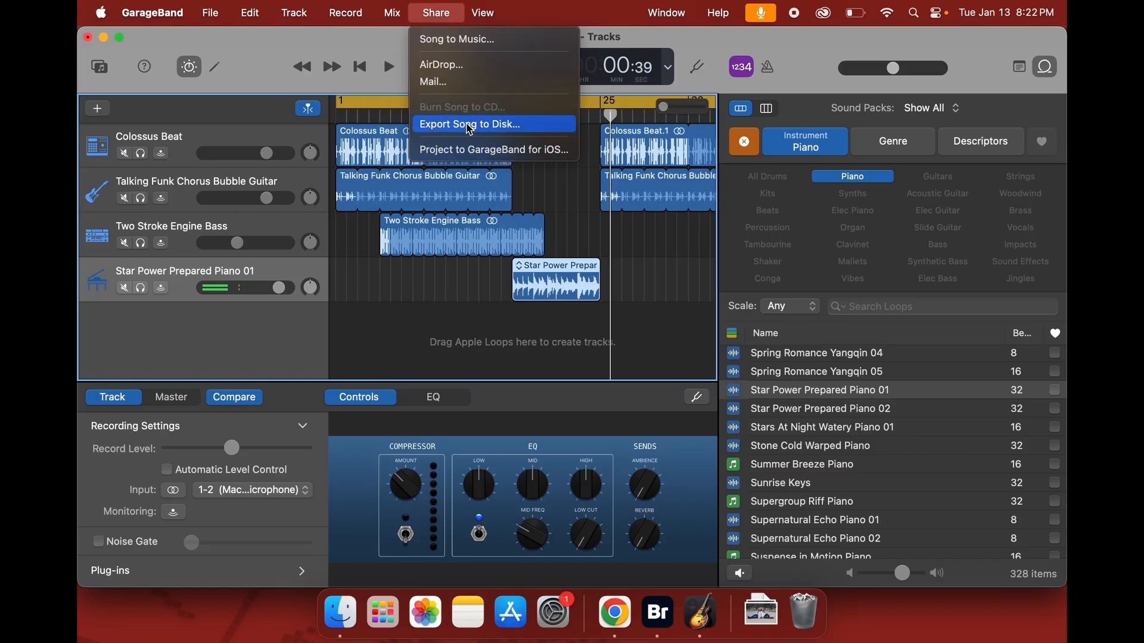
pyautogui.click(470, 126)
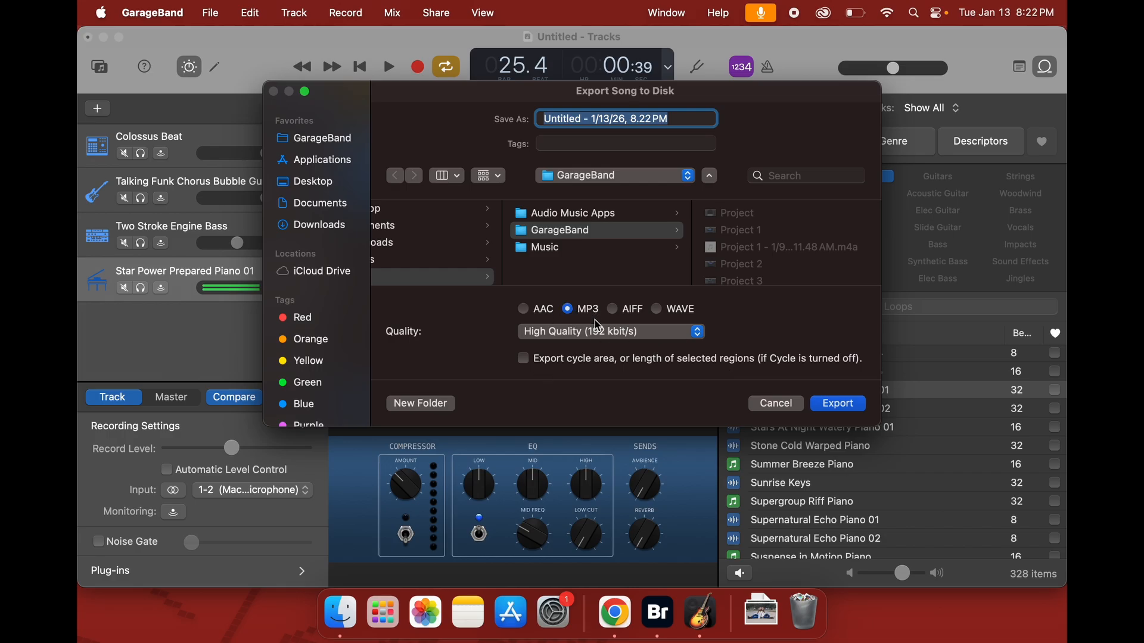
pyautogui.click(851, 409)
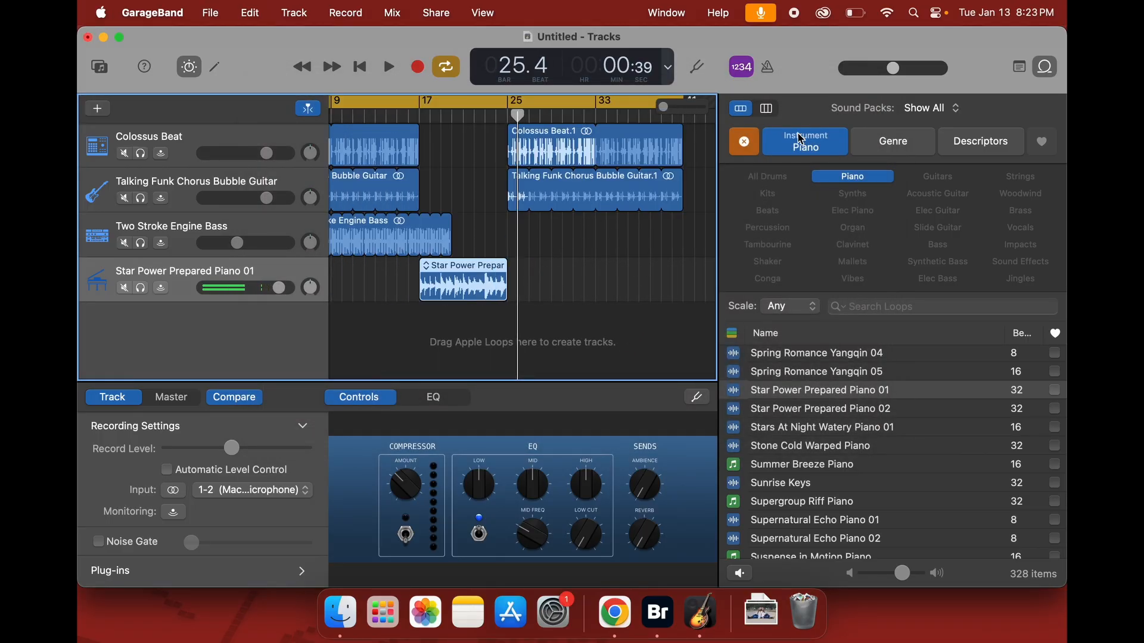
pyautogui.hscroll(-5, 534, 258)
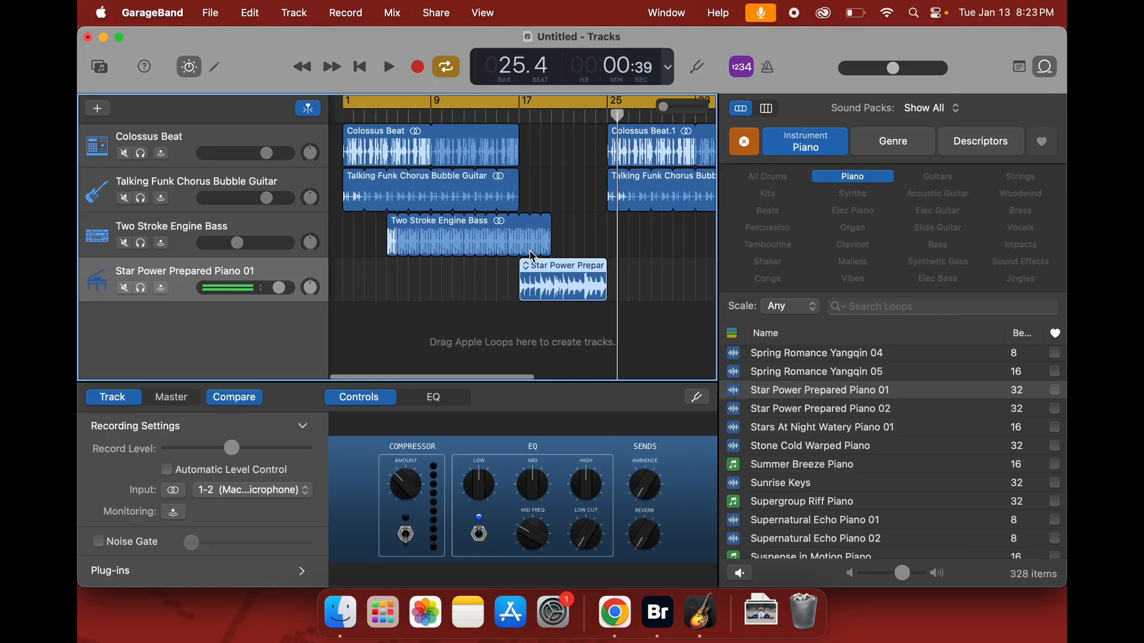
pyautogui.hscroll(2, 533, 258)
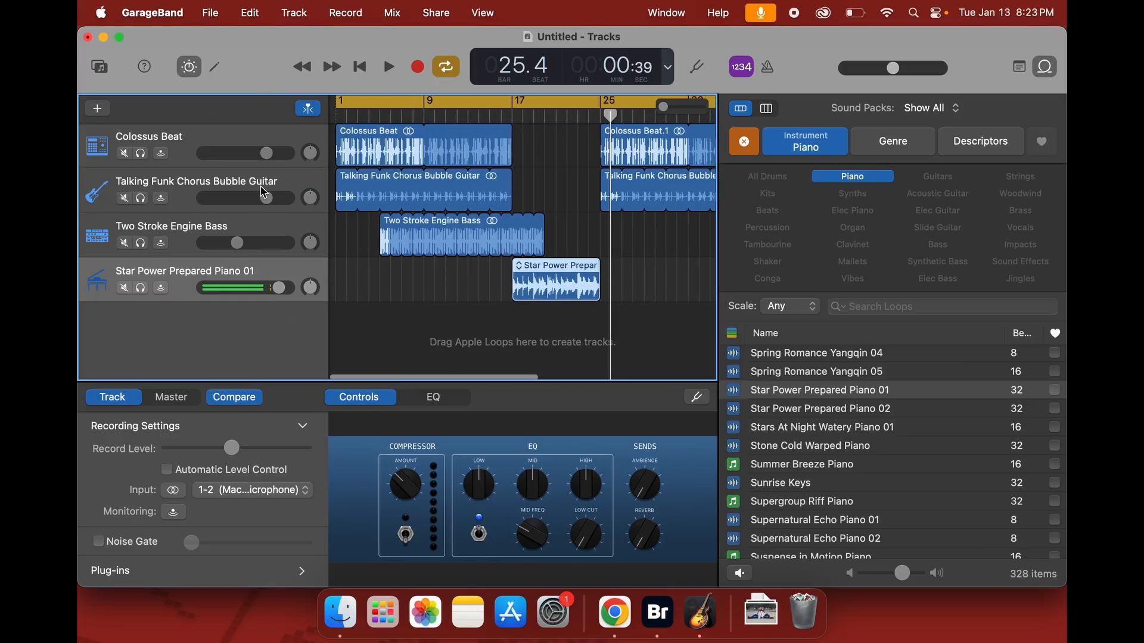